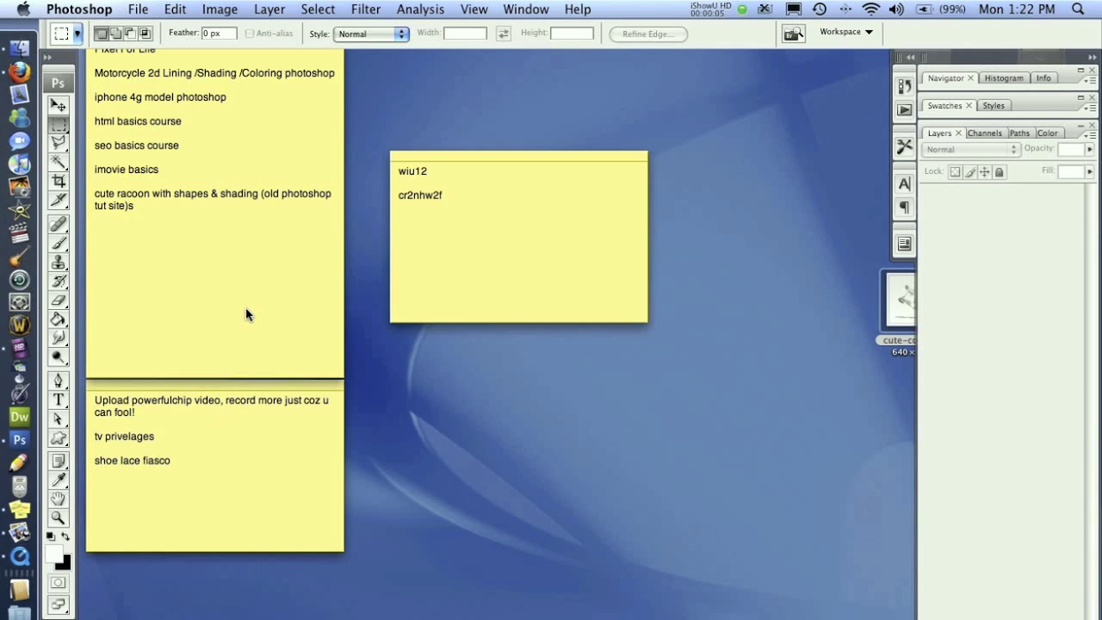
- Create a new transparent 800 × 1000 pixel document named phpbb-design
{"action": "left_click", "coordinate": [135, 11]}
{"action": "left_click", "coordinate": [145, 31]}
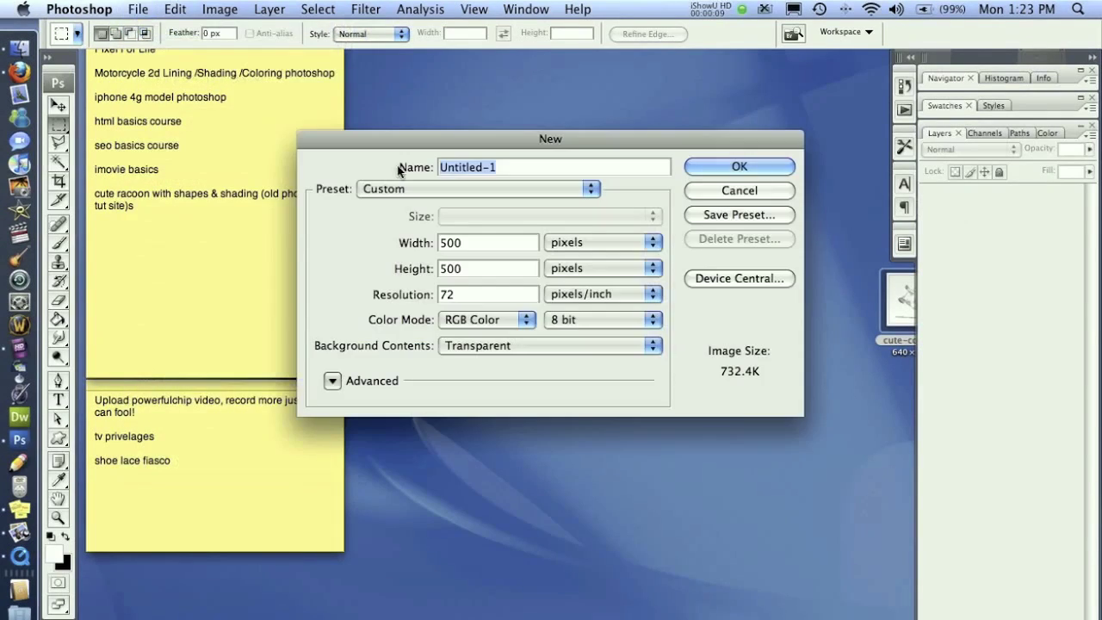
{"action": "type", "text": "php"}
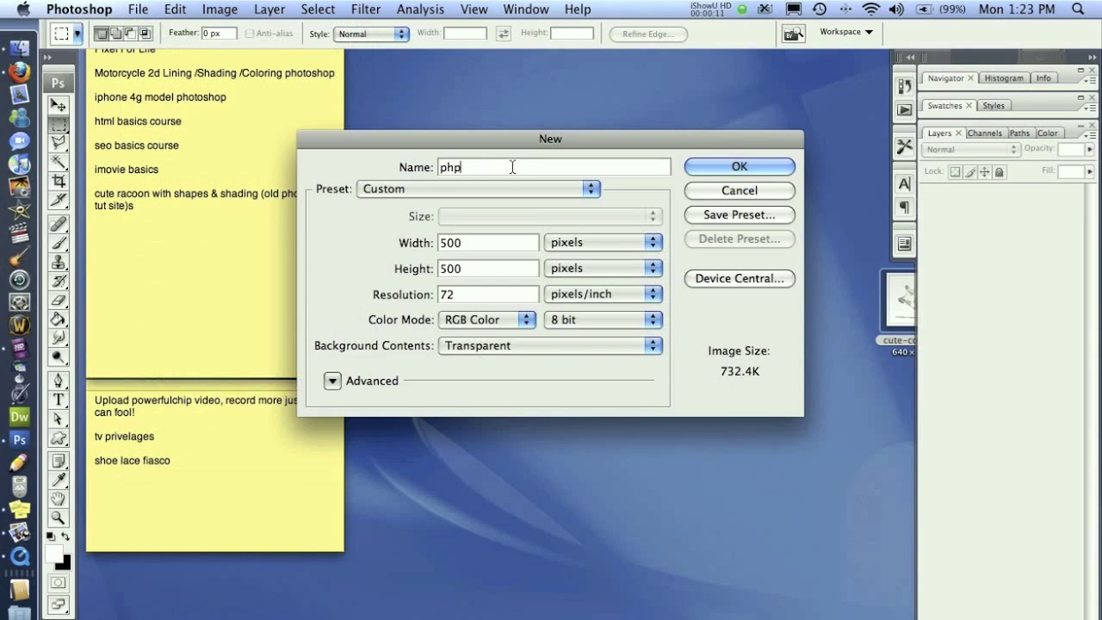
{"action": "type", "text": "bb-design"}
{"action": "key", "text": "Tab"}
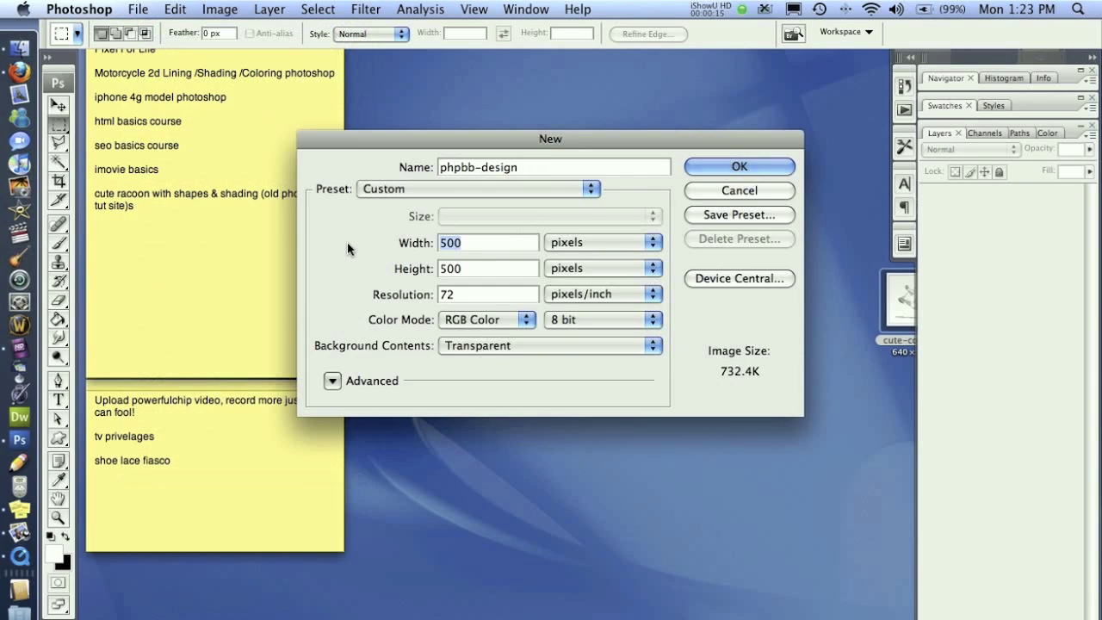
{"action": "type", "text": "800"}
{"action": "key", "text": "Tab"}
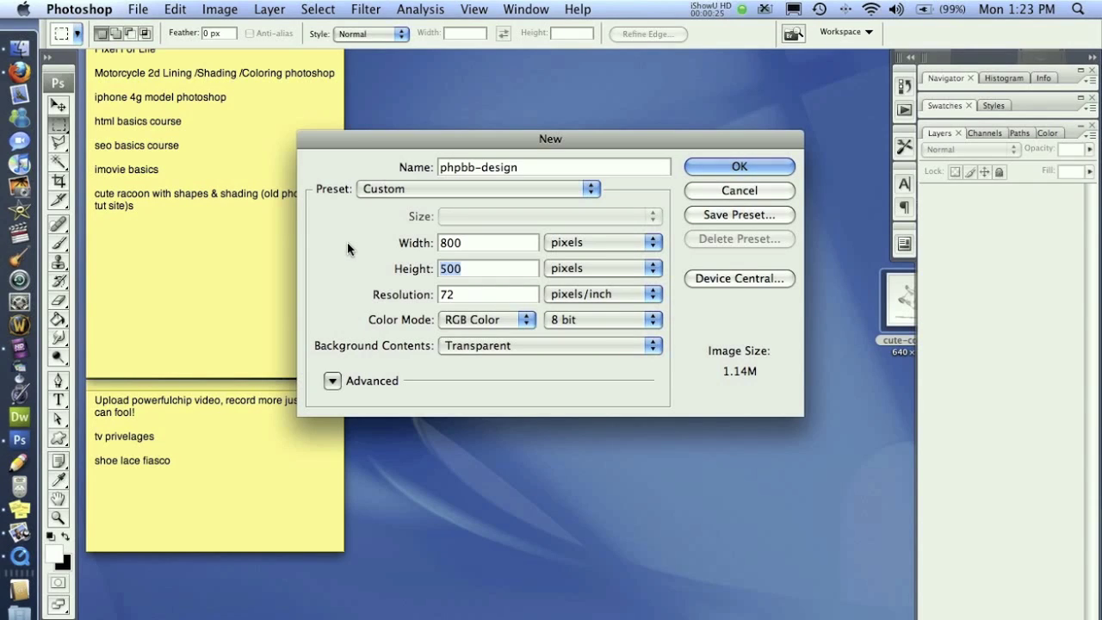
{"action": "type", "text": "1000"}
{"action": "left_click", "coordinate": [715, 167]}
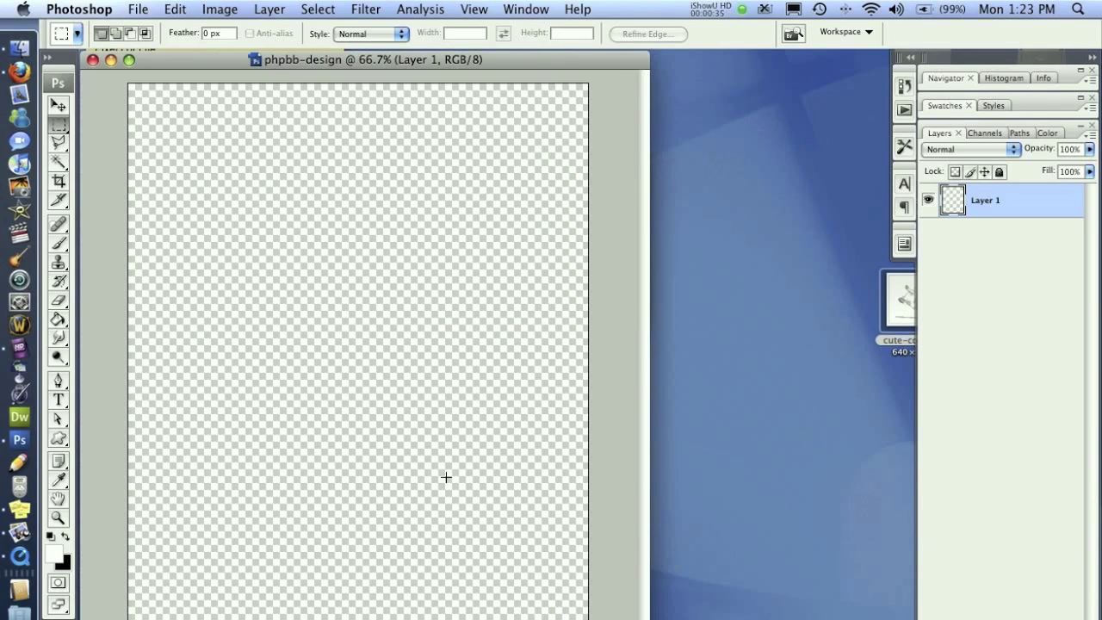
- Show rulers and drag a first horizontal guide onto the canvas
{"action": "left_click", "coordinate": [472, 10]}
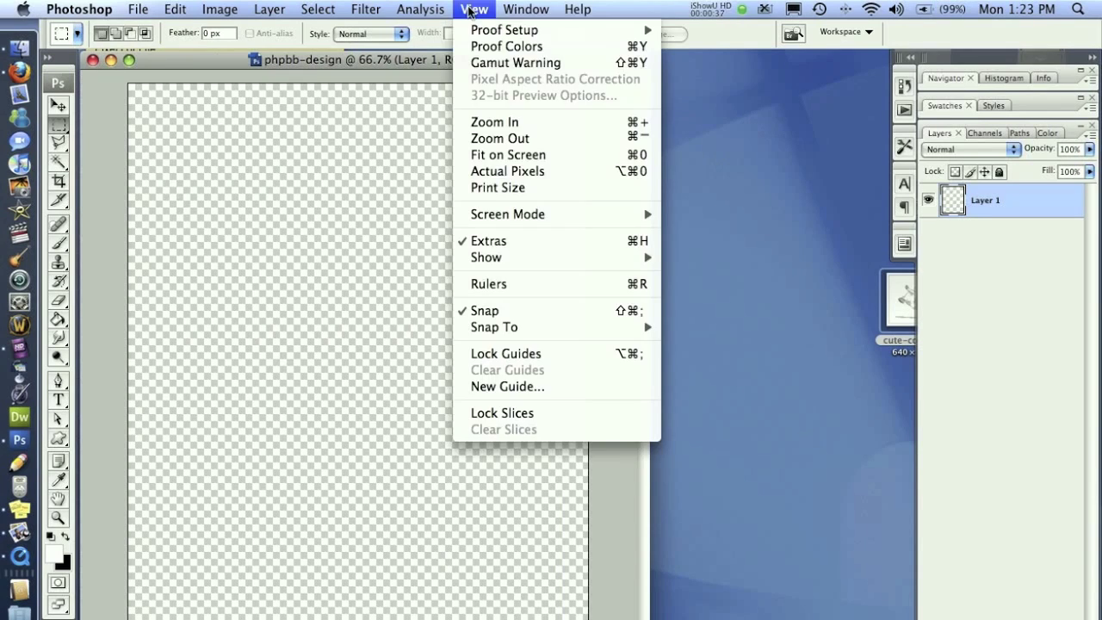
{"action": "left_click", "coordinate": [485, 283]}
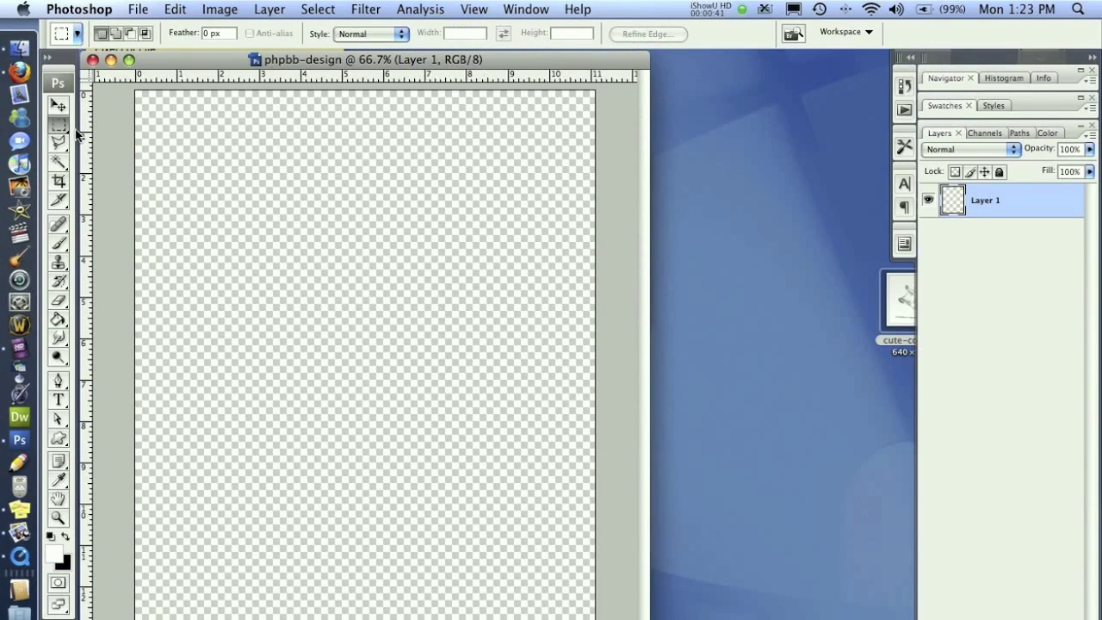
{"action": "left_click_drag", "start_coordinate": [152, 78], "coordinate": [166, 184]}
- Make a fixed-size 800 × 125 px rectangular selection at the page top
{"action": "left_click", "coordinate": [343, 33]}
{"action": "left_click", "coordinate": [350, 56]}
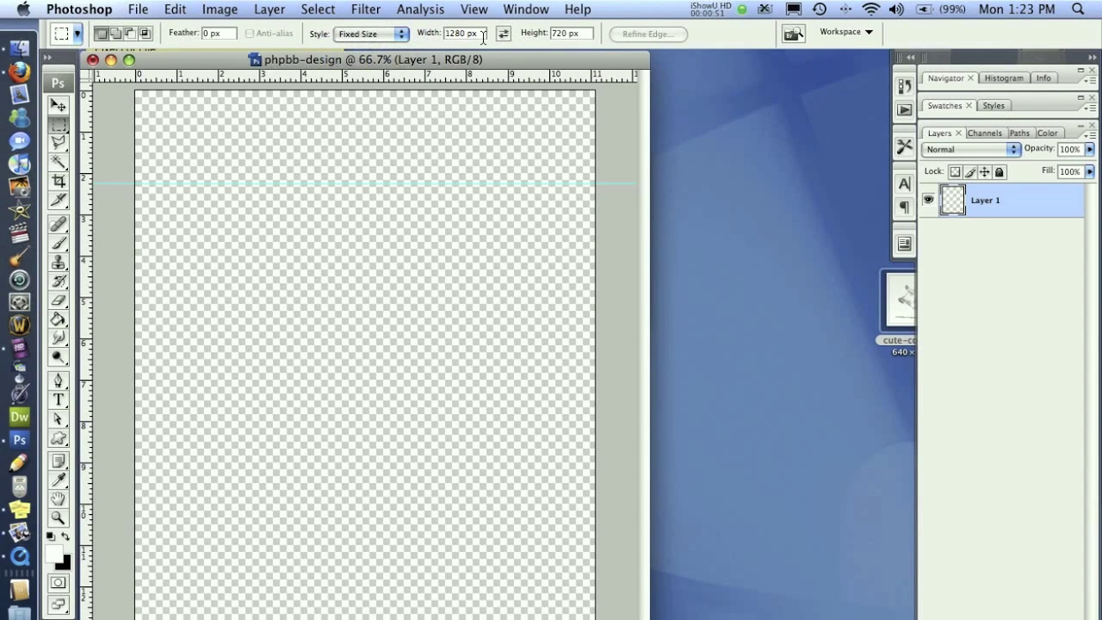
{"action": "left_click", "coordinate": [447, 35]}
{"action": "type", "text": "8"}
{"action": "key", "text": "Tab"}
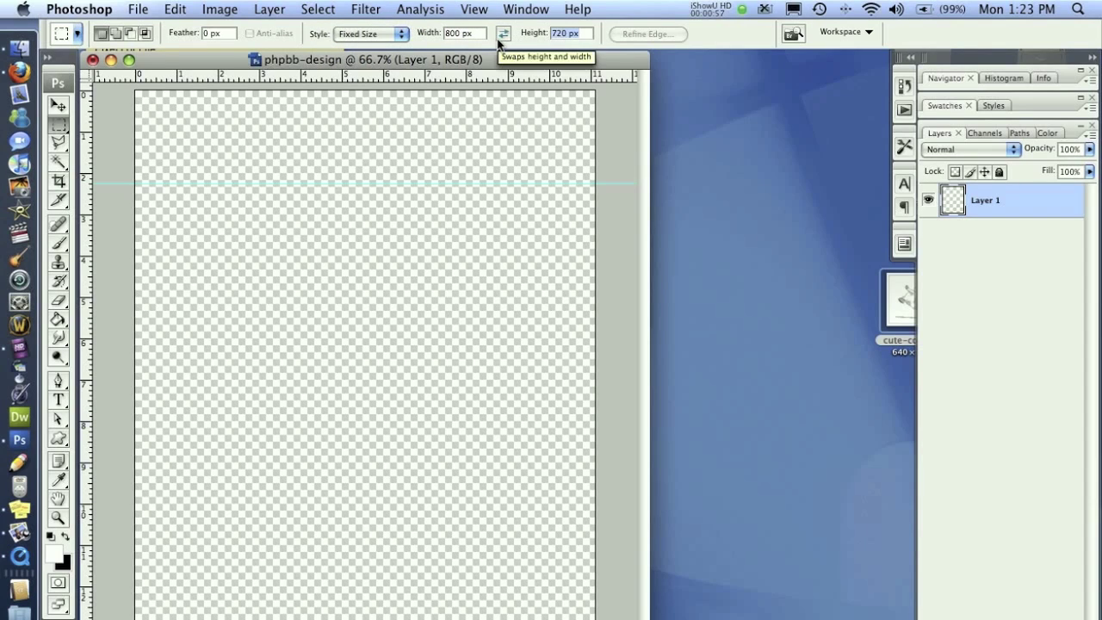
{"action": "type", "text": "125"}
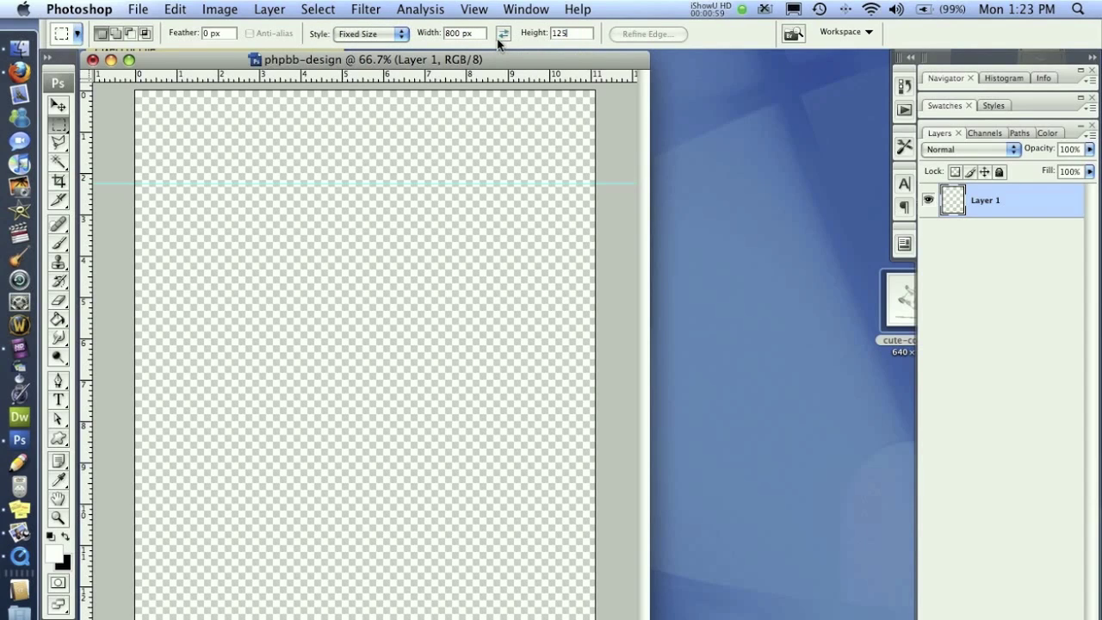
{"action": "type", "text": " px"}
{"action": "left_click_drag", "start_coordinate": [245, 109], "coordinate": [249, 89]}
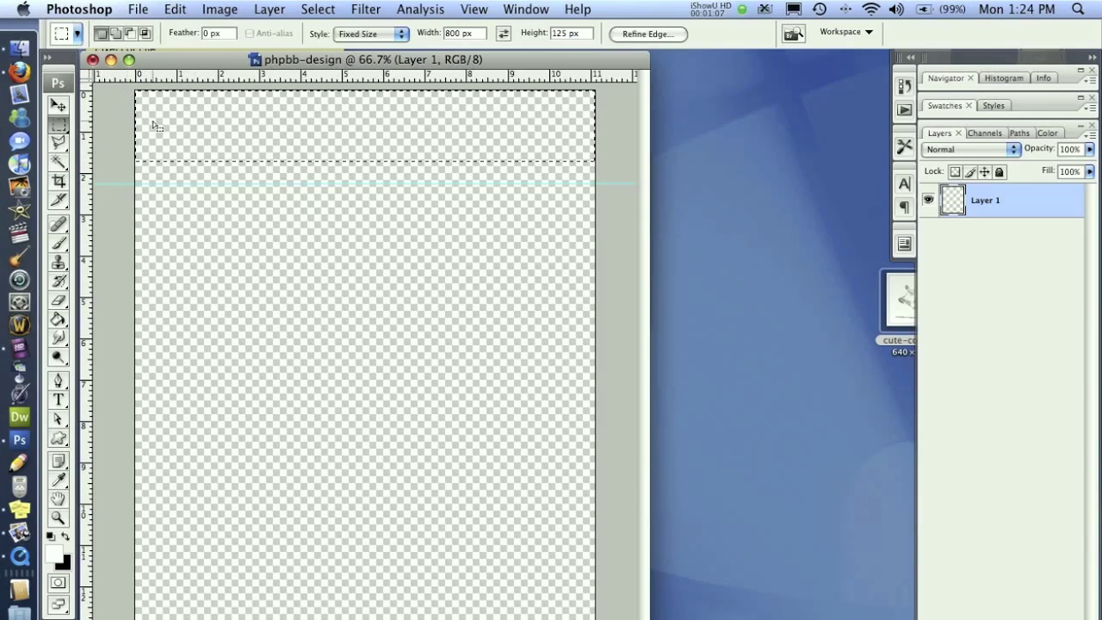
- Clear the misplaced guide, add one at the selection's 125 px bottom edge, and deselect
{"action": "left_click", "coordinate": [459, 11]}
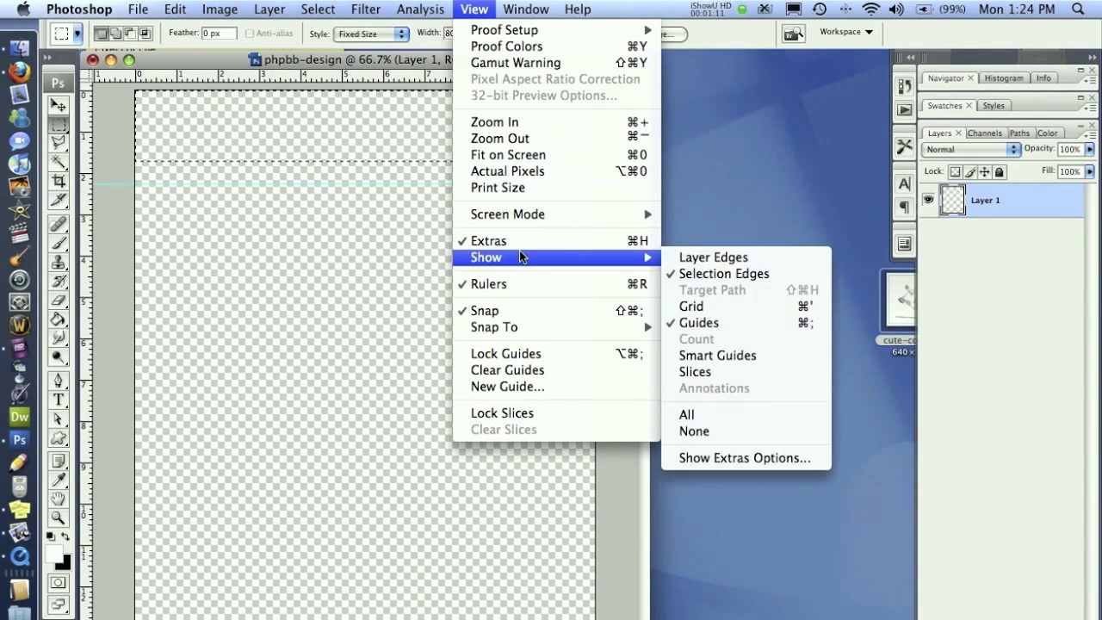
{"action": "left_click", "coordinate": [535, 370]}
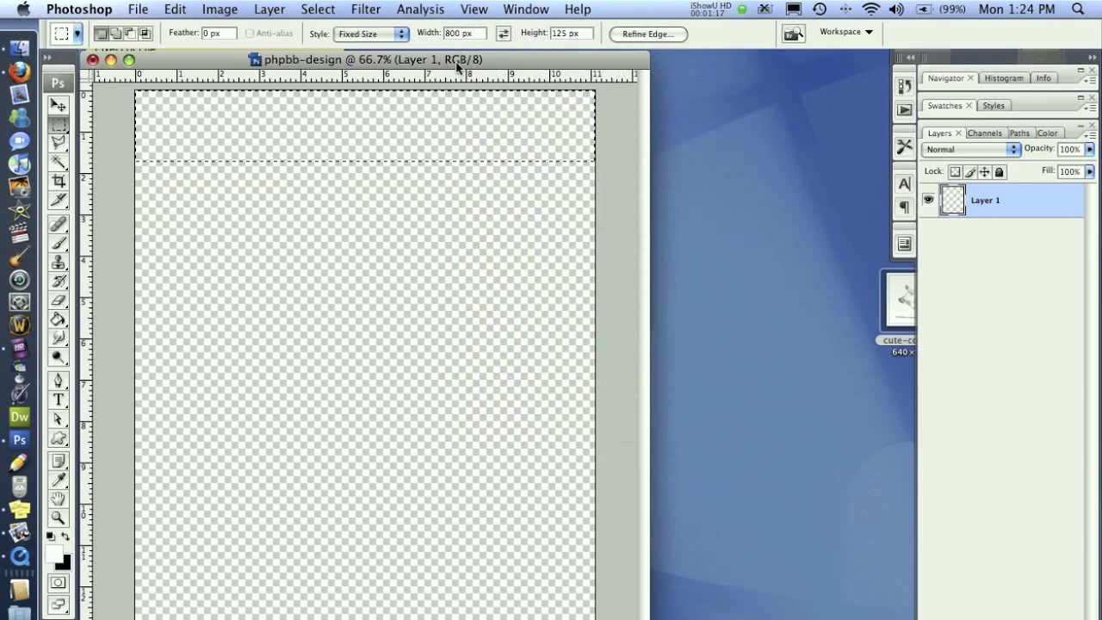
{"action": "left_click_drag", "start_coordinate": [455, 77], "coordinate": [444, 161]}
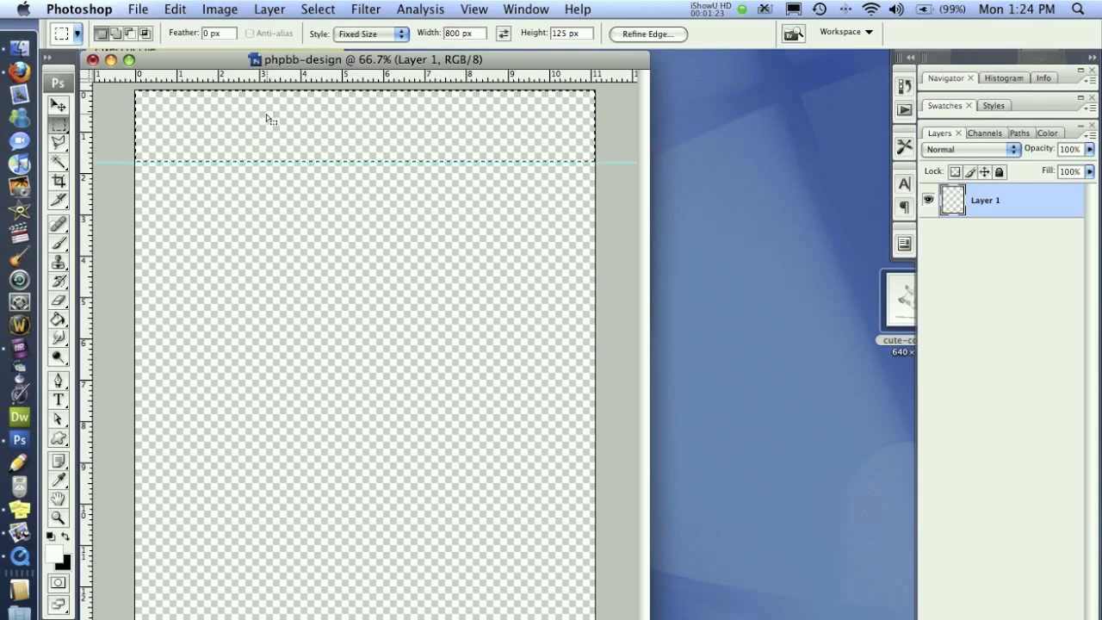
{"action": "key", "text": "super+d"}
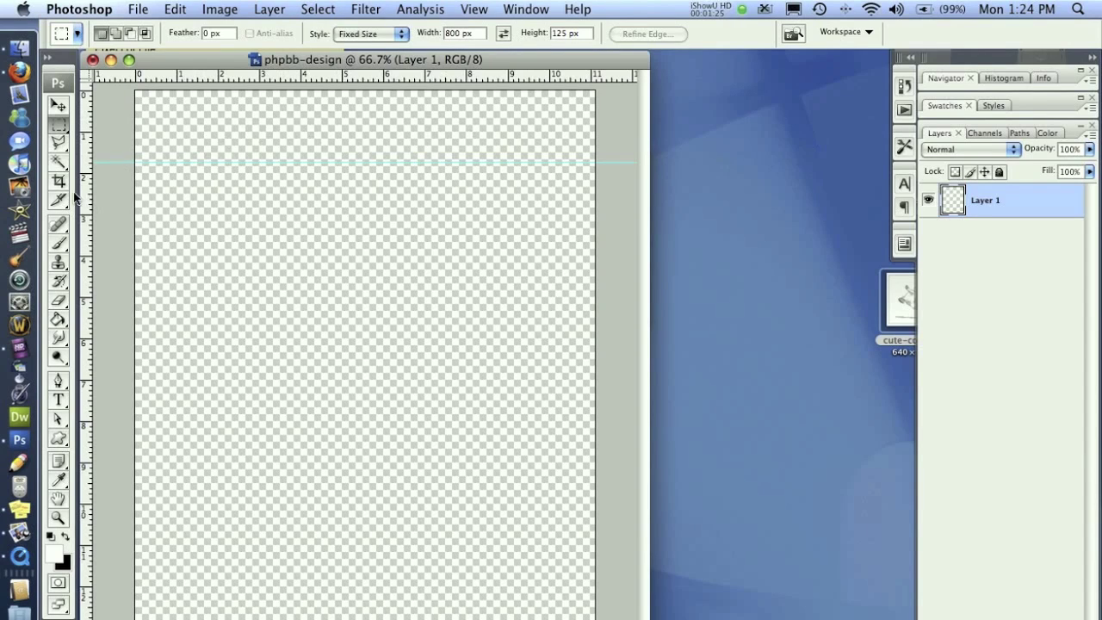
- Add two vertical guides near the canvas's left edge
{"action": "left_click_drag", "start_coordinate": [85, 190], "coordinate": [145, 182]}
{"action": "left_click", "coordinate": [151, 169]}
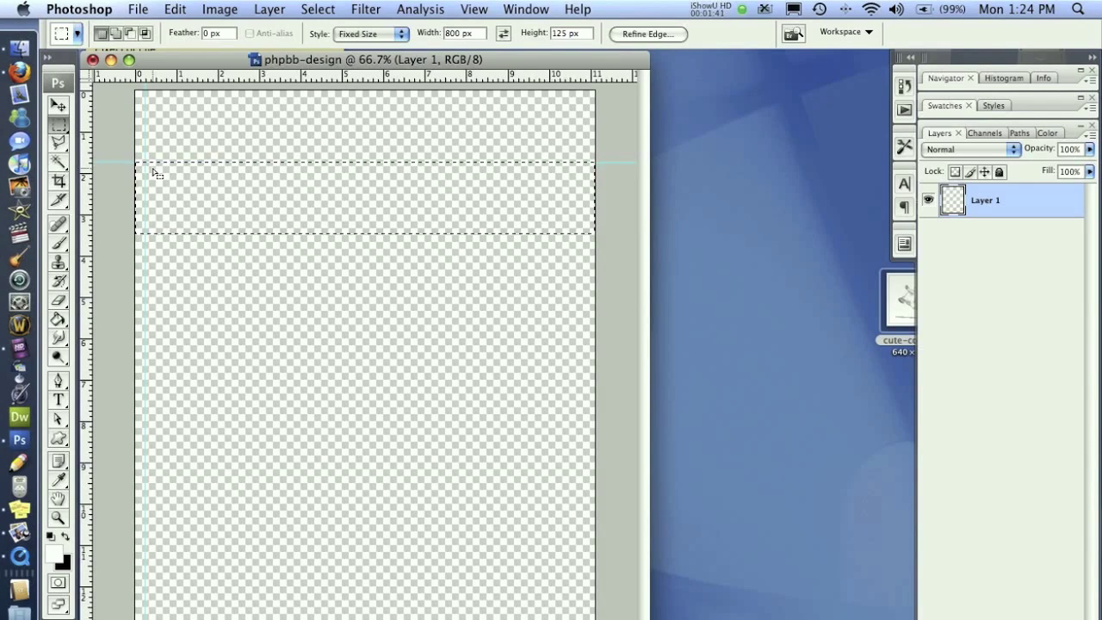
{"action": "key", "text": "super+d"}
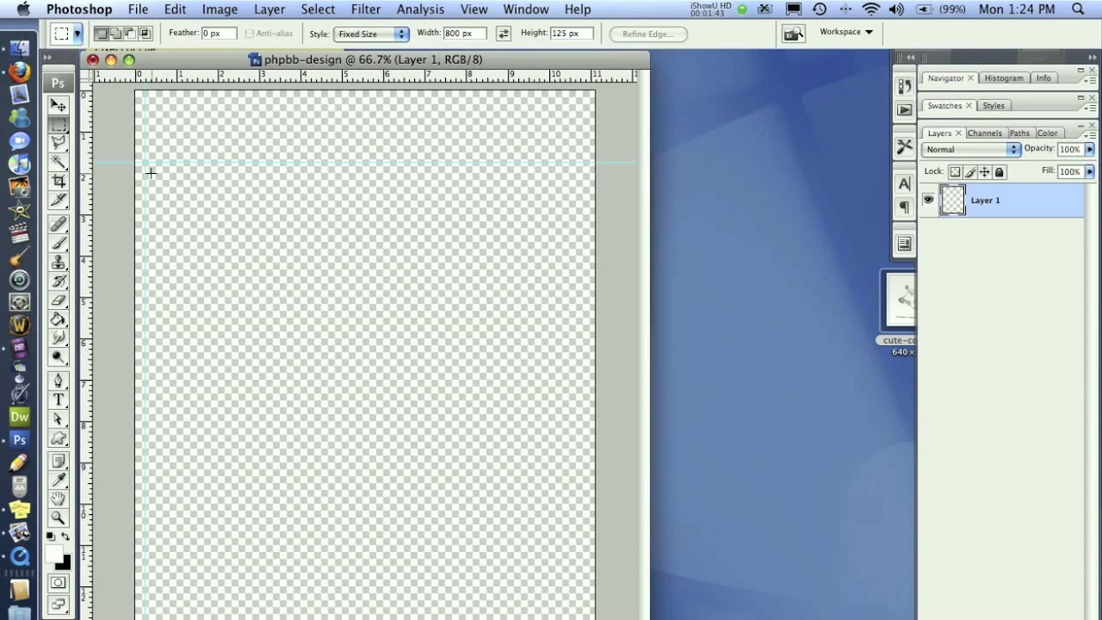
{"action": "left_click", "coordinate": [144, 173]}
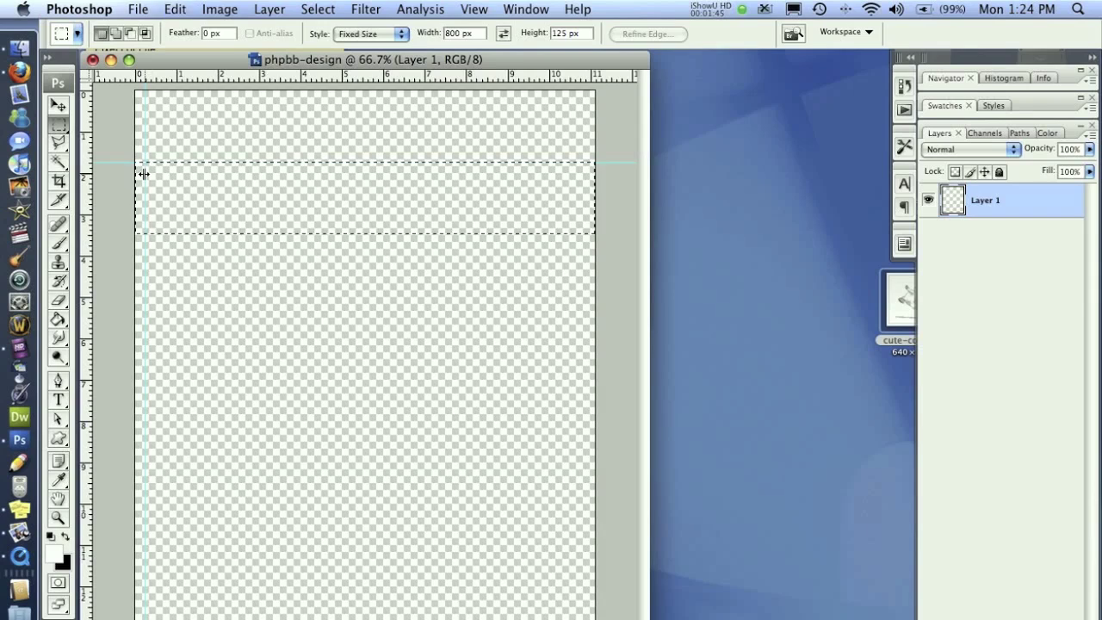
{"action": "key", "text": "super+d"}
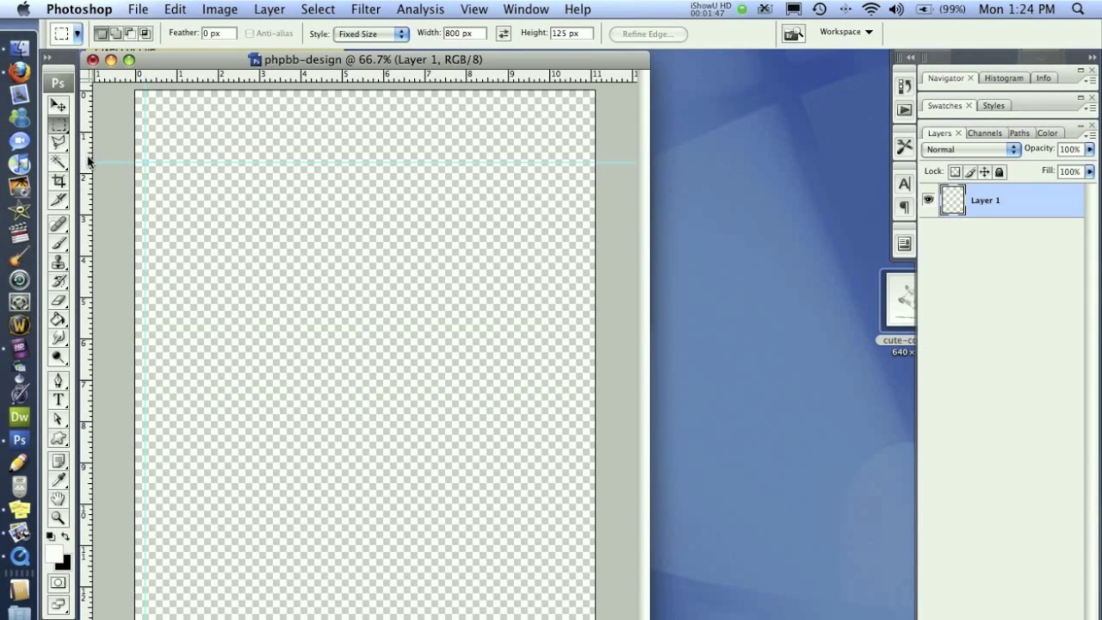
{"action": "left_click_drag", "start_coordinate": [86, 164], "coordinate": [173, 166]}
- Add four horizontal guides spaced from below the header down to near the page bottom
{"action": "left_click_drag", "start_coordinate": [169, 78], "coordinate": [251, 193]}
{"action": "left_click_drag", "start_coordinate": [209, 76], "coordinate": [200, 213]}
{"action": "left_click_drag", "start_coordinate": [266, 78], "coordinate": [268, 231]}
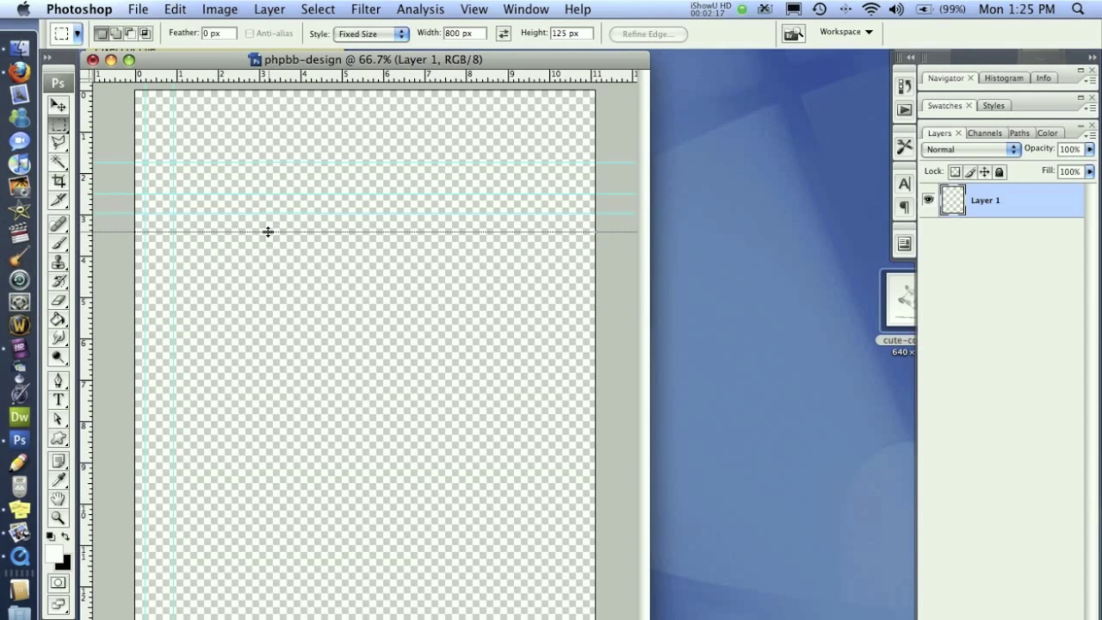
{"action": "left_click_drag", "start_coordinate": [268, 230], "coordinate": [252, 314]}
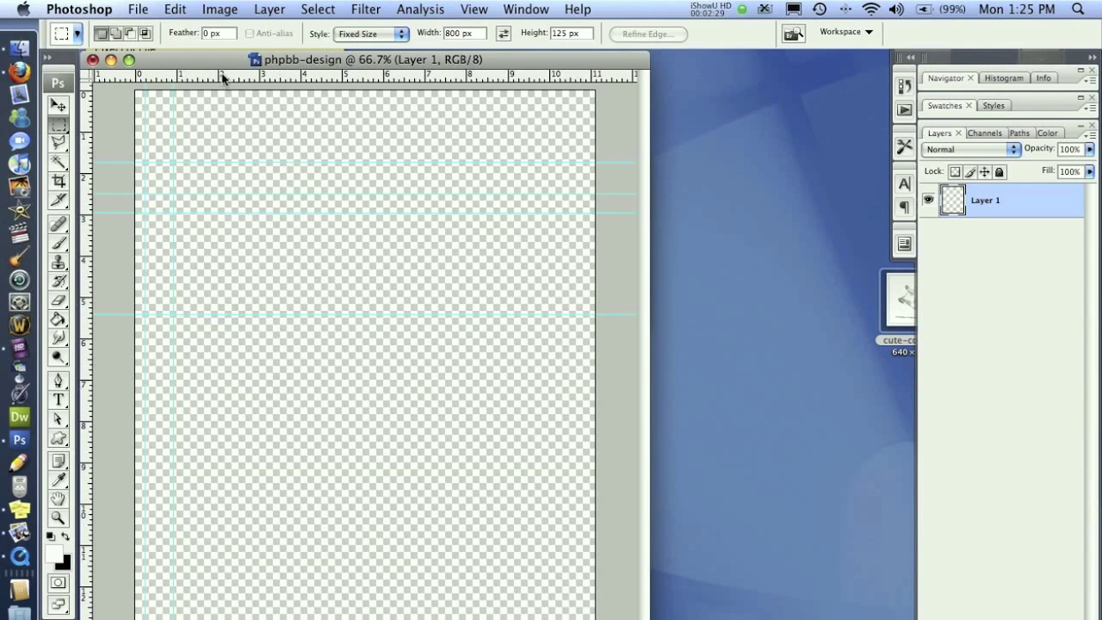
{"action": "left_click_drag", "start_coordinate": [222, 76], "coordinate": [238, 601]}
{"action": "key", "text": "super+alt+shift+n"}
- Rename Layer 1 to header
{"action": "double_click", "coordinate": [980, 234]}
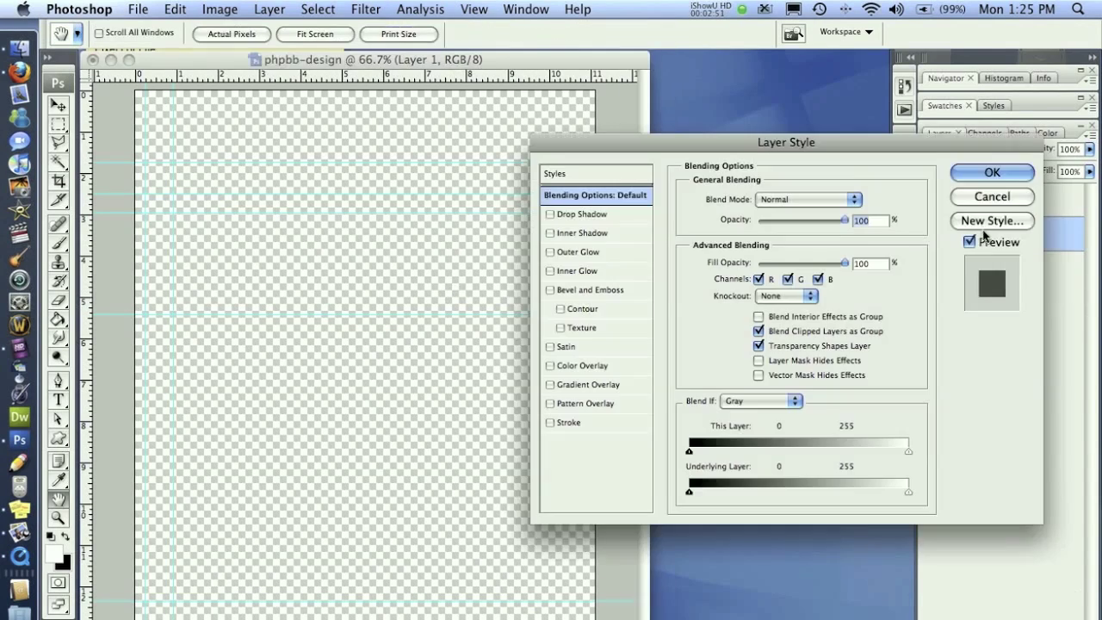
{"action": "key", "text": "Escape"}
{"action": "double_click", "coordinate": [989, 233]}
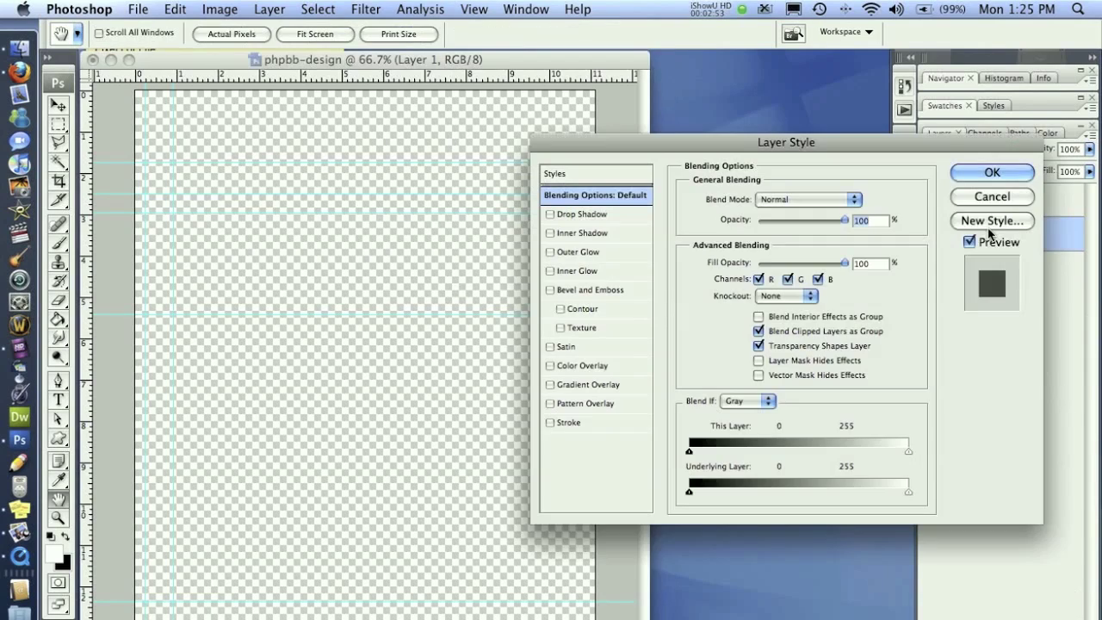
{"action": "key", "text": "Escape"}
{"action": "double_click", "coordinate": [987, 233]}
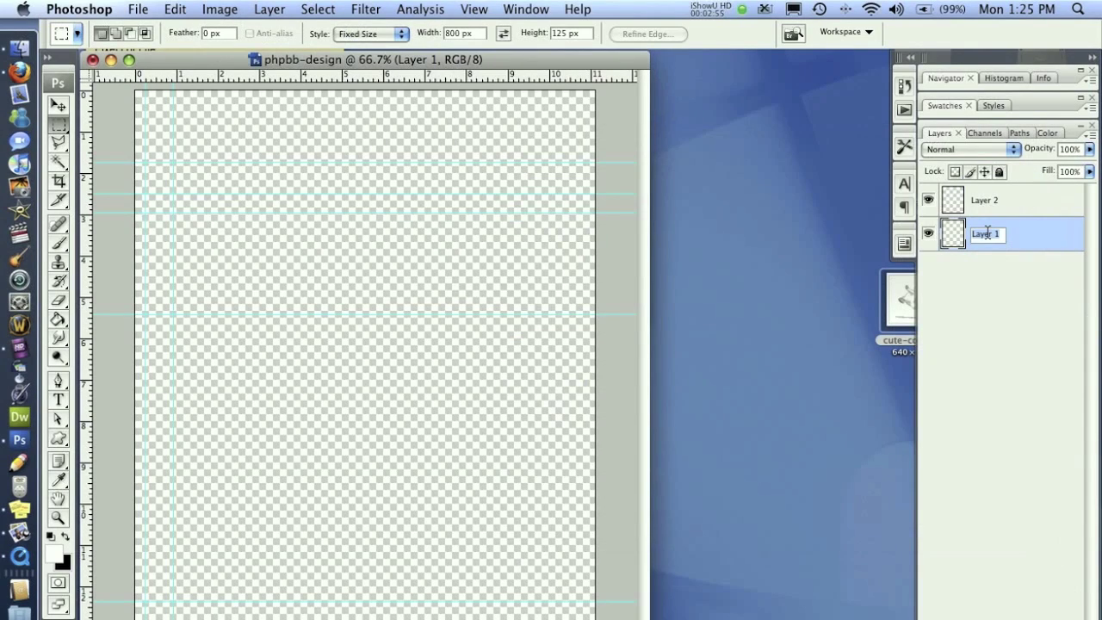
{"action": "type", "text": "header"}
{"action": "key", "text": "Return"}
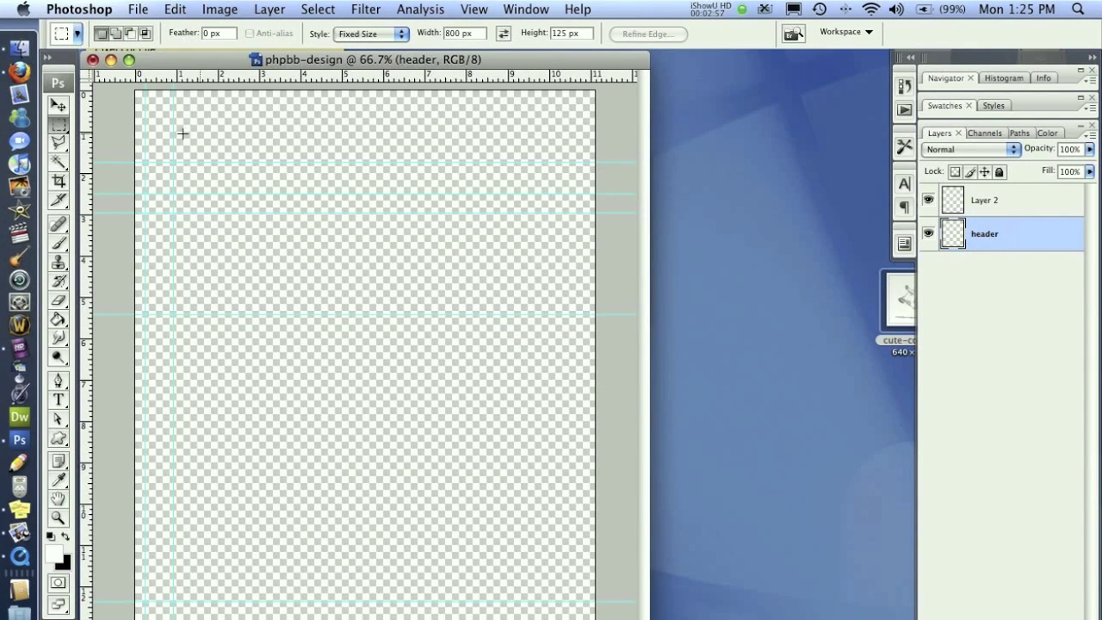
- Fill the 800 × 125 header strip at the page top with white and deselect
{"action": "left_click", "coordinate": [130, 86]}
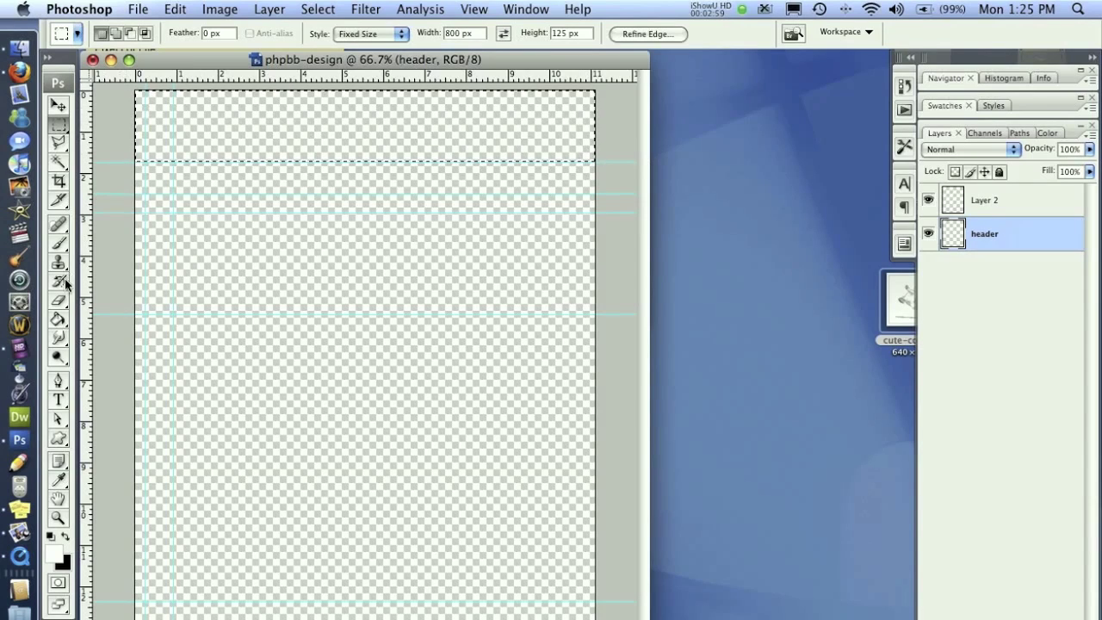
{"action": "left_click", "coordinate": [66, 537]}
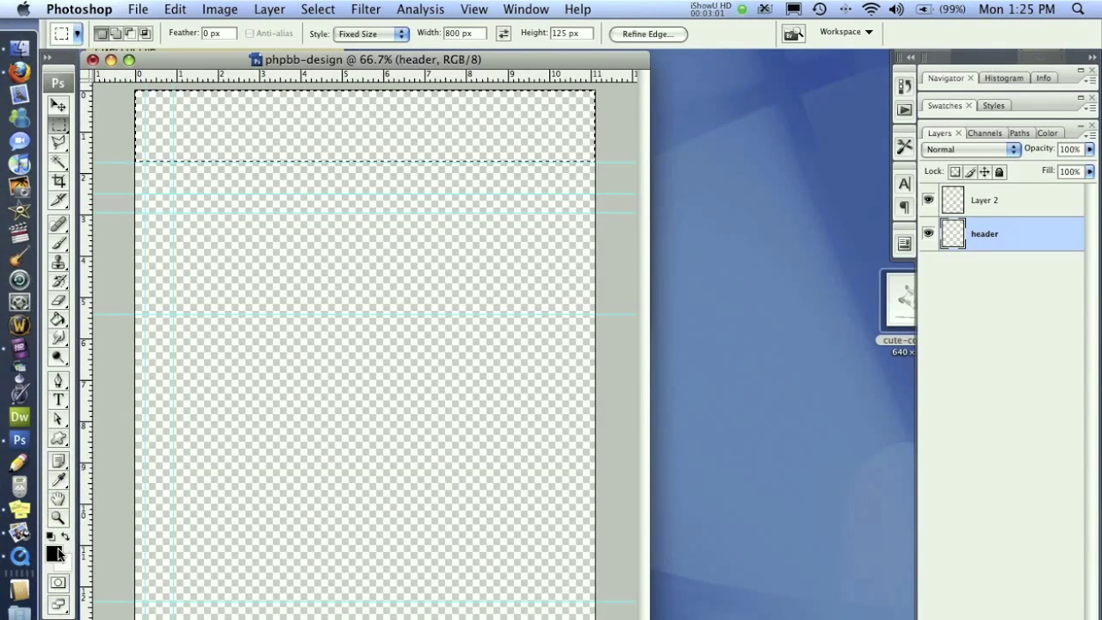
{"action": "left_click", "coordinate": [57, 553]}
{"action": "left_click_drag", "start_coordinate": [705, 210], "coordinate": [589, 113]}
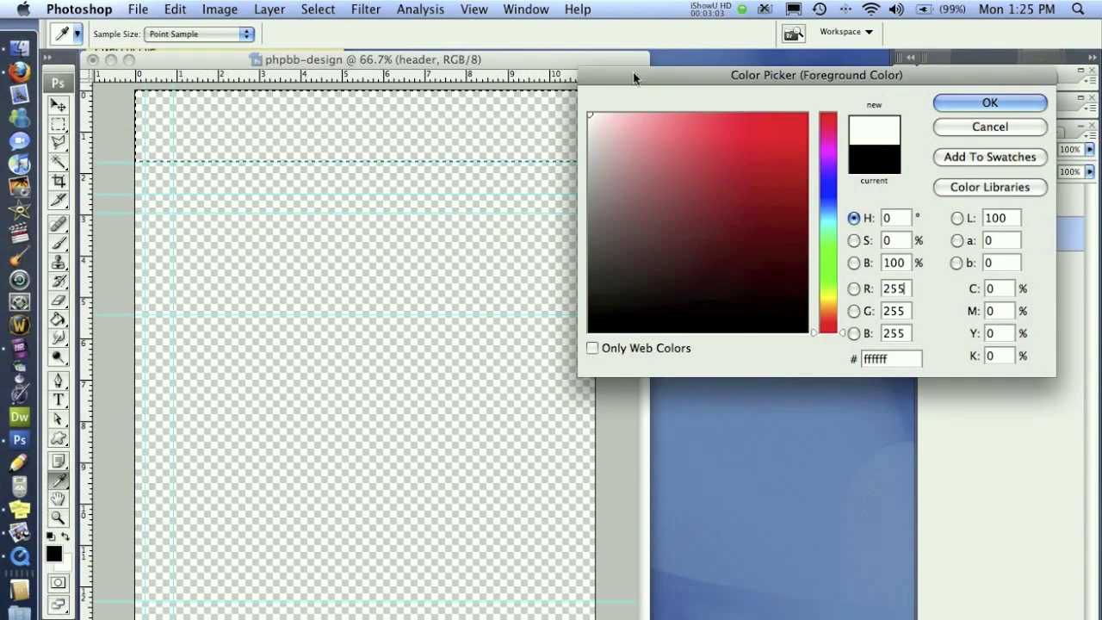
{"action": "left_click", "coordinate": [990, 103]}
{"action": "left_click", "coordinate": [58, 320]}
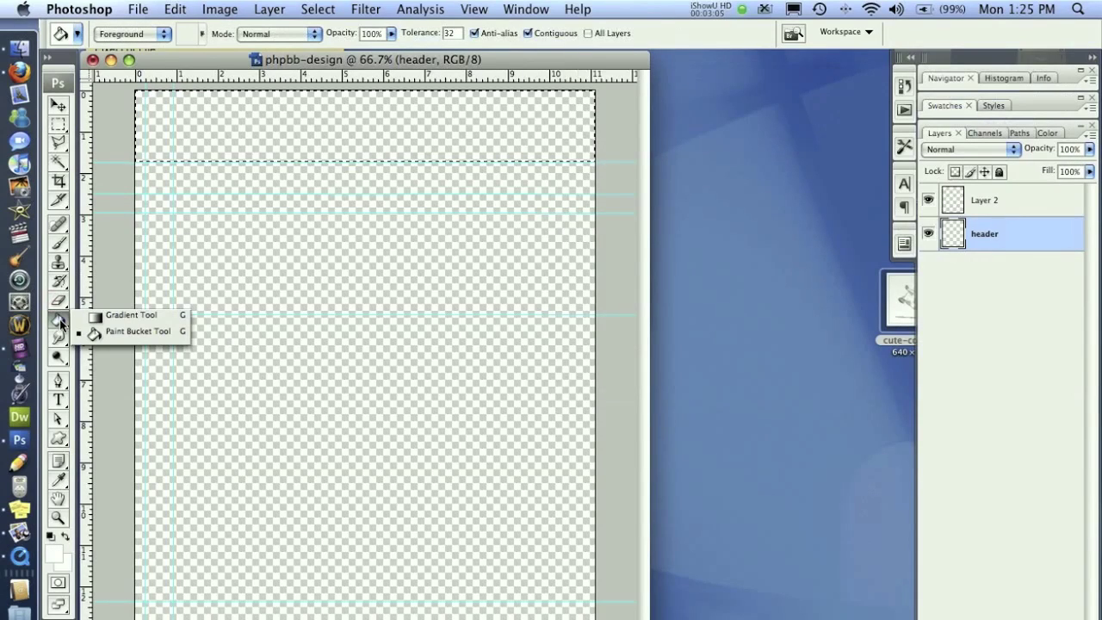
{"action": "left_click", "coordinate": [259, 115]}
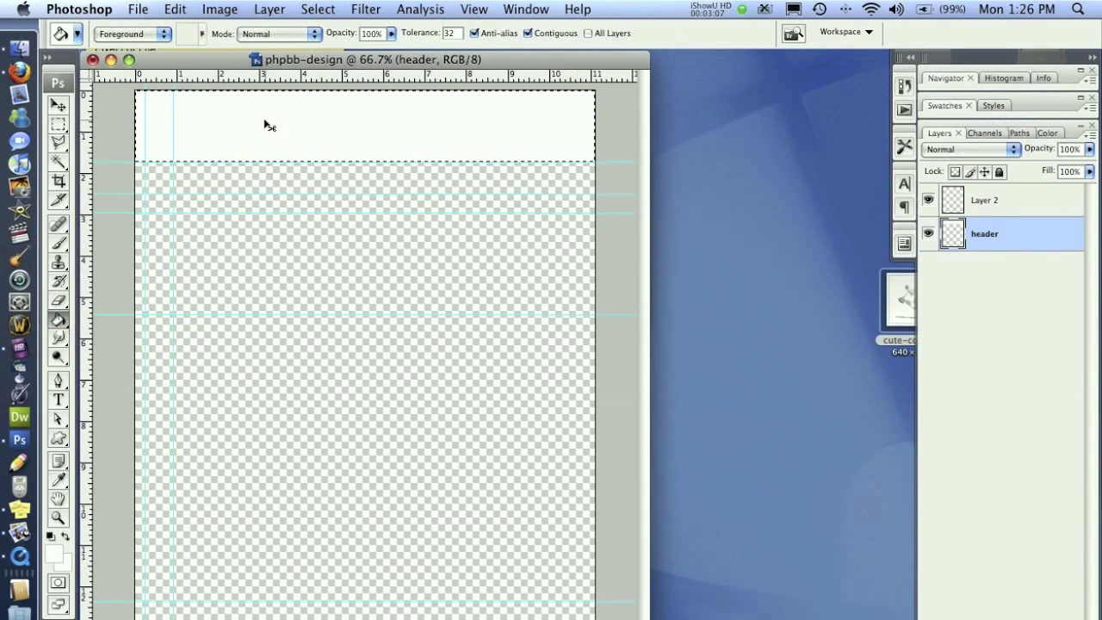
{"action": "key", "text": "super+d"}
- With the Brush tool, start replacing the brush presets with a set from disk
{"action": "left_click", "coordinate": [59, 244]}
{"action": "right_click", "coordinate": [261, 176]}
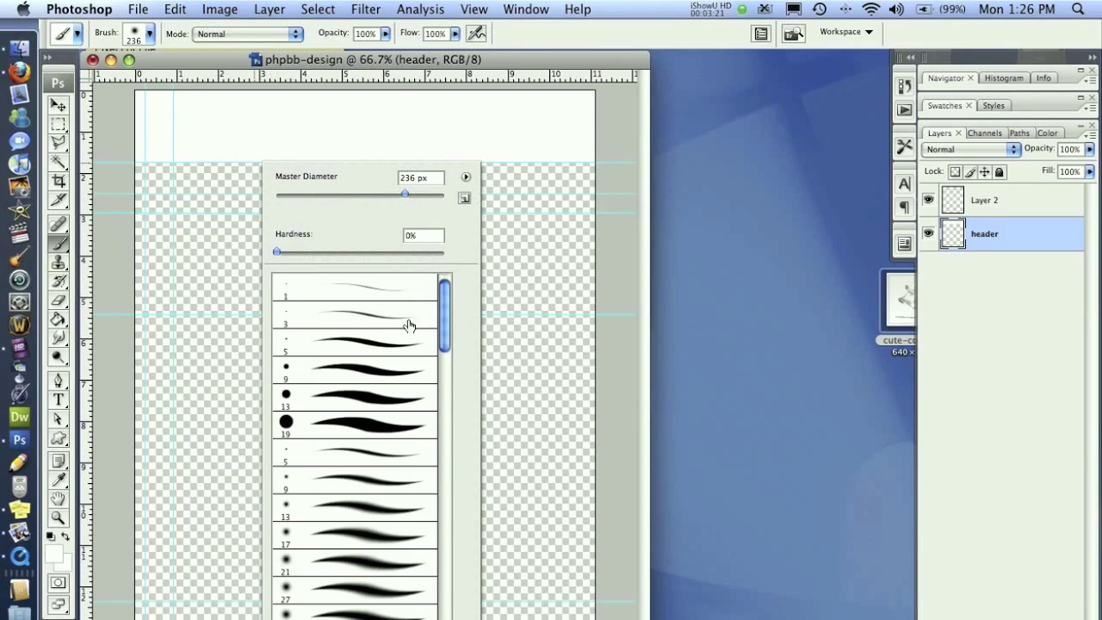
{"action": "scroll", "coordinate": [397, 353], "scroll_direction": "down", "scroll_amount": 5}
{"action": "scroll", "coordinate": [397, 353], "scroll_direction": "down", "scroll_amount": 10}
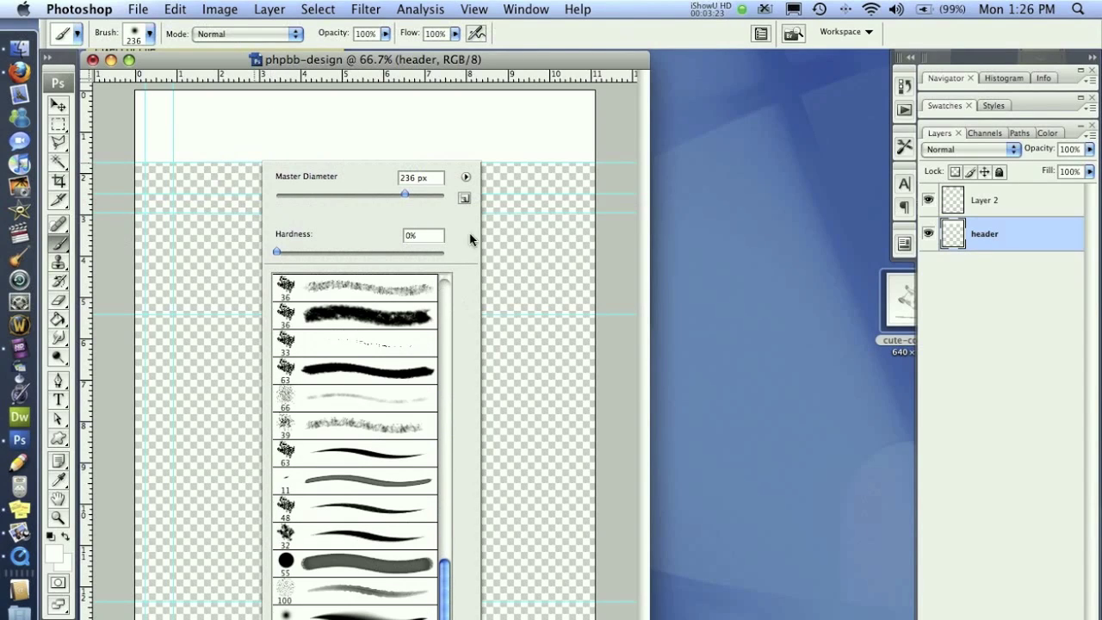
{"action": "scroll", "coordinate": [348, 340], "scroll_direction": "up", "scroll_amount": 5}
{"action": "scroll", "coordinate": [337, 340], "scroll_direction": "up", "scroll_amount": 15}
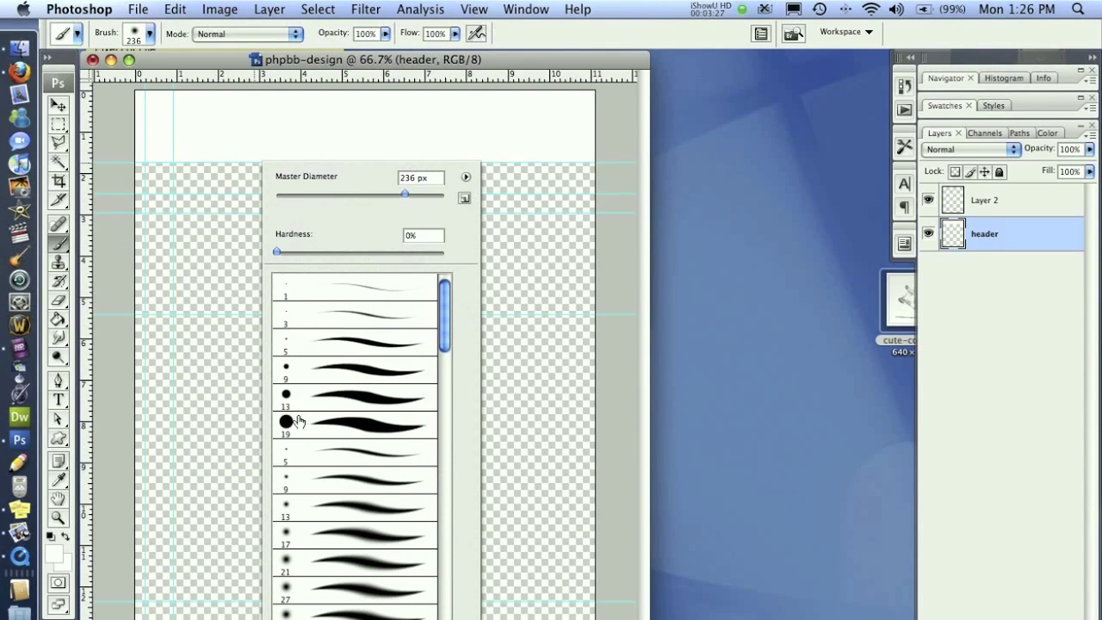
{"action": "left_click", "coordinate": [466, 177]}
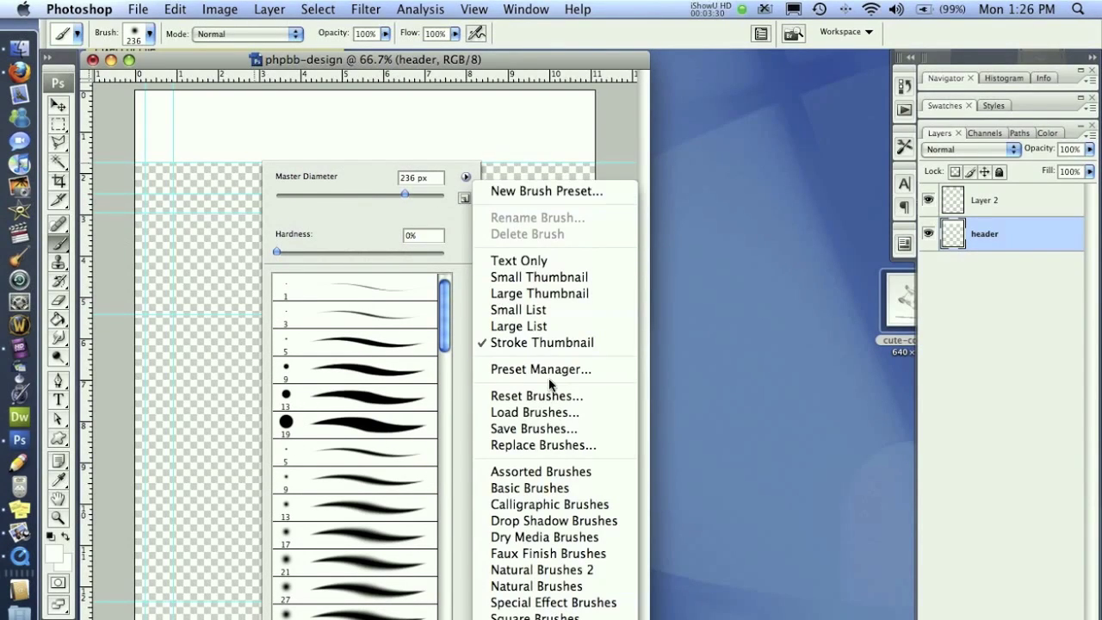
{"action": "left_click", "coordinate": [532, 446]}
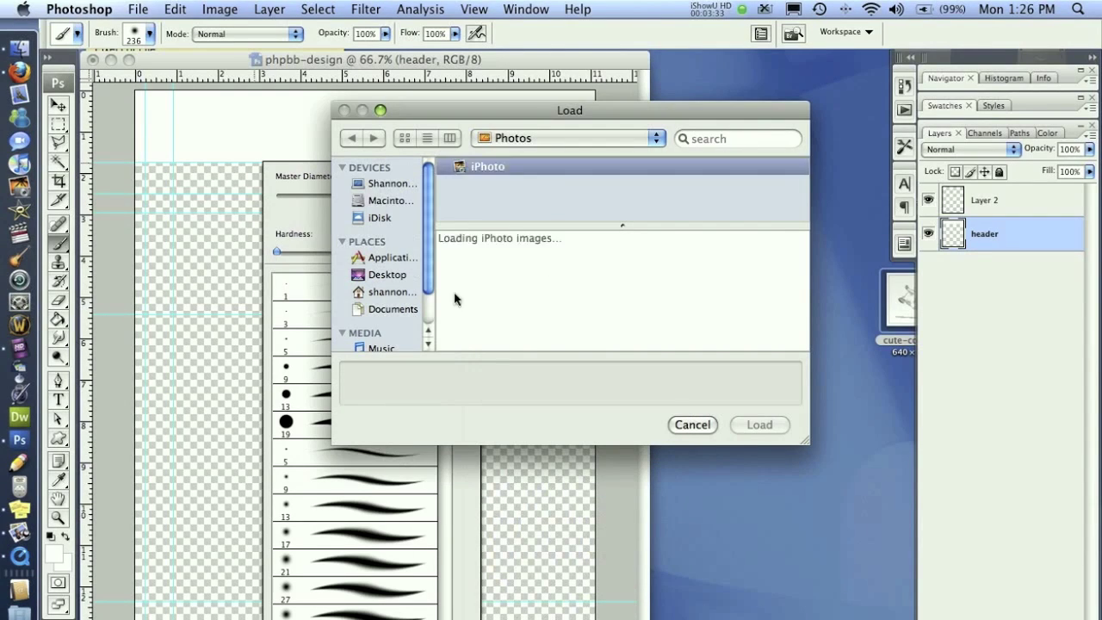
- Load Splatters_brush_portfolio.abr from Desktop/PixelForLife/photoshop-stuff/brushes
{"action": "left_click", "coordinate": [376, 275]}
{"action": "left_click", "coordinate": [487, 248]}
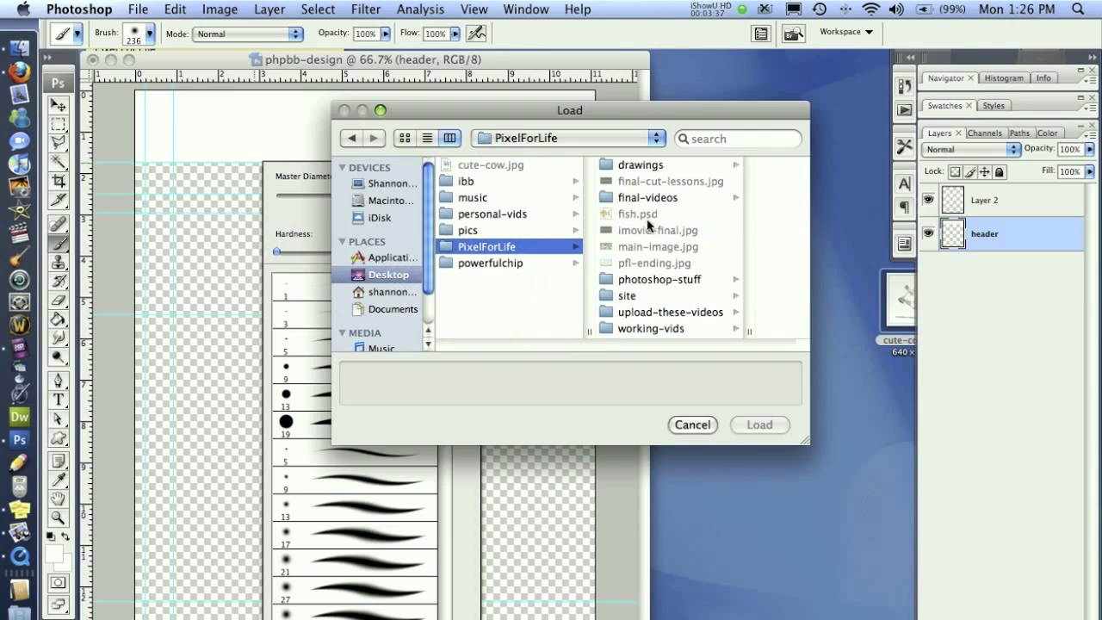
{"action": "left_click", "coordinate": [658, 283]}
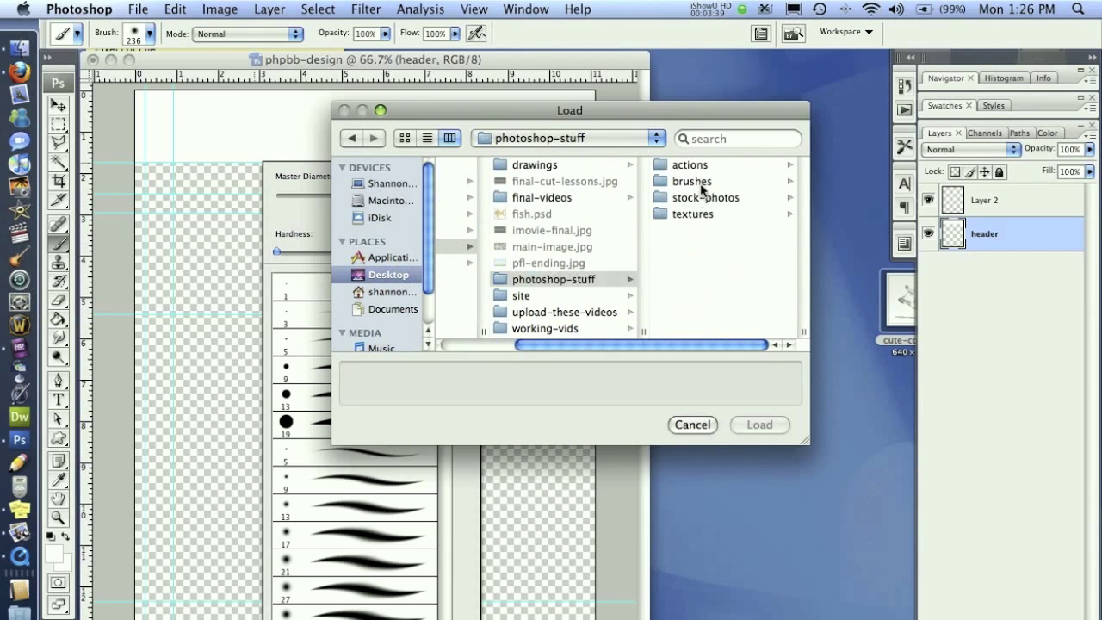
{"action": "left_click", "coordinate": [700, 183]}
{"action": "left_click", "coordinate": [721, 217]}
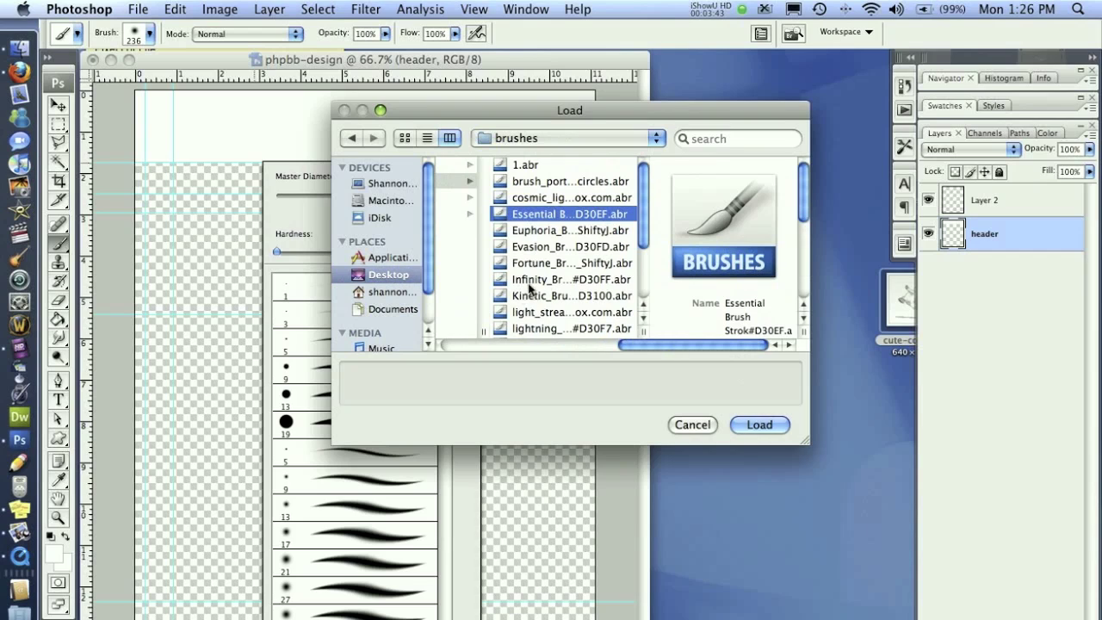
{"action": "left_click", "coordinate": [562, 310]}
{"action": "left_click", "coordinate": [558, 328]}
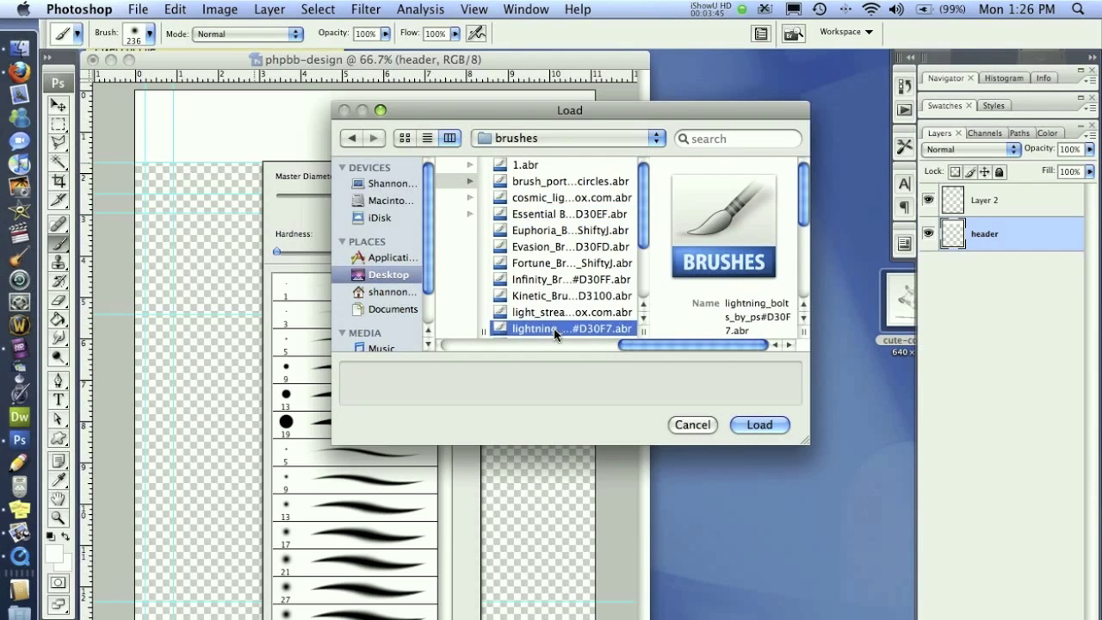
{"action": "scroll", "coordinate": [568, 310], "scroll_direction": "down", "scroll_amount": 5}
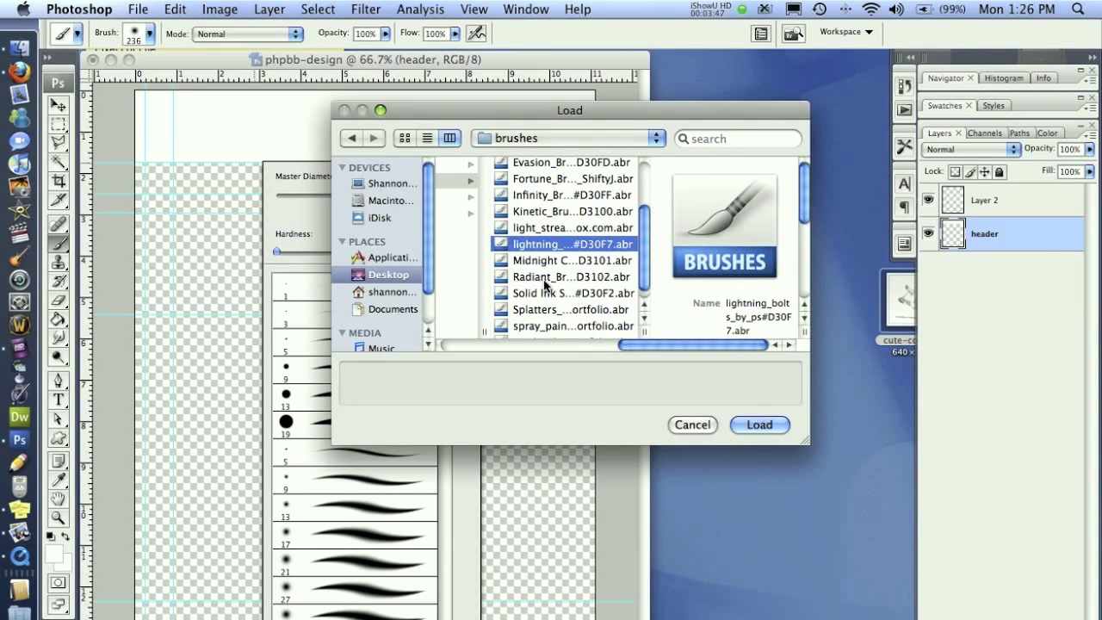
{"action": "left_click", "coordinate": [543, 312]}
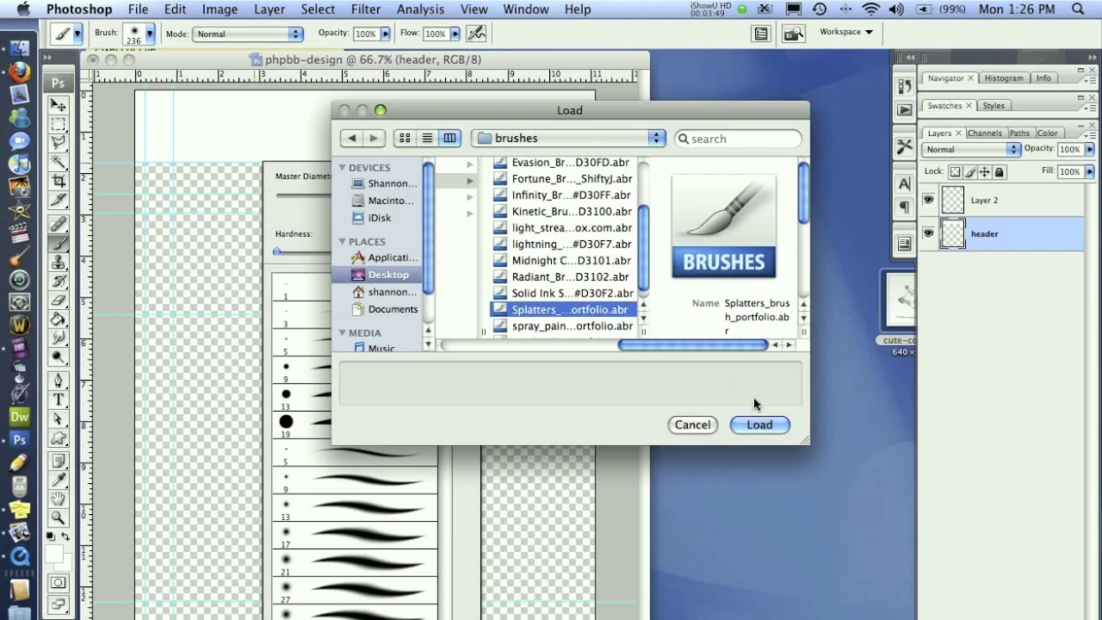
{"action": "left_click", "coordinate": [759, 424]}
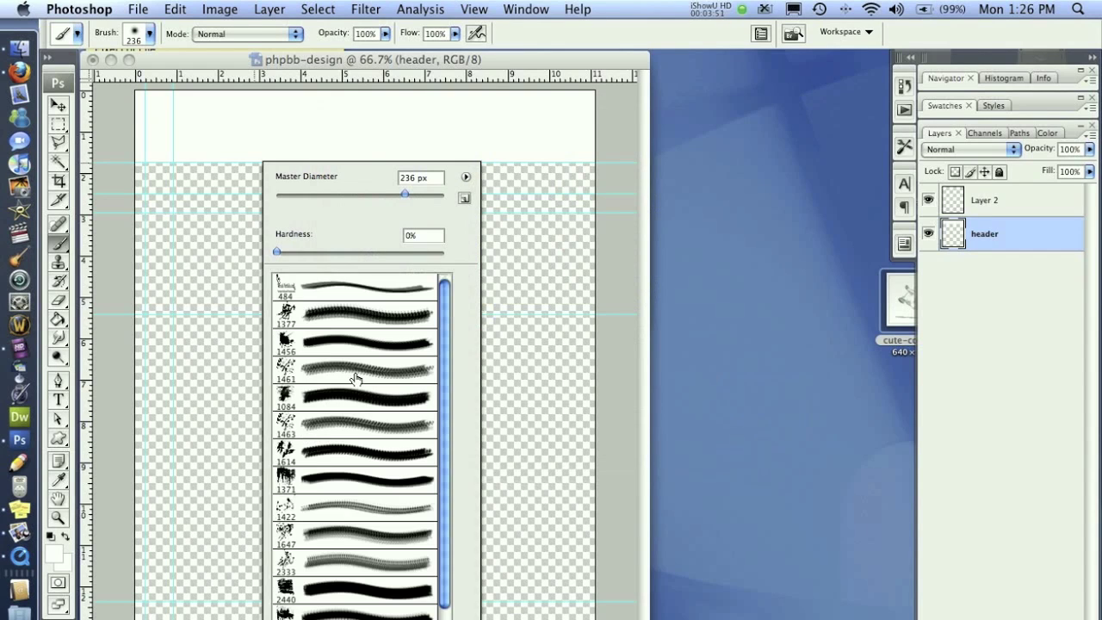
- Stamp a reduced-size splatter brush 1456 in deep red at the header's top-left
{"action": "left_click", "coordinate": [284, 345]}
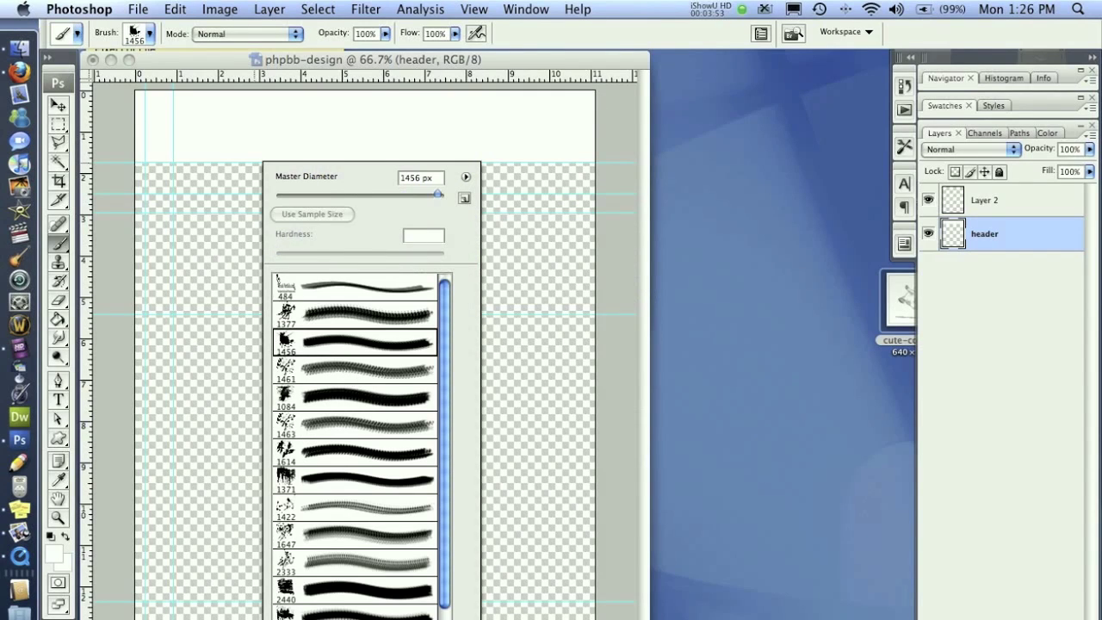
{"action": "left_click_drag", "start_coordinate": [377, 193], "coordinate": [401, 195]}
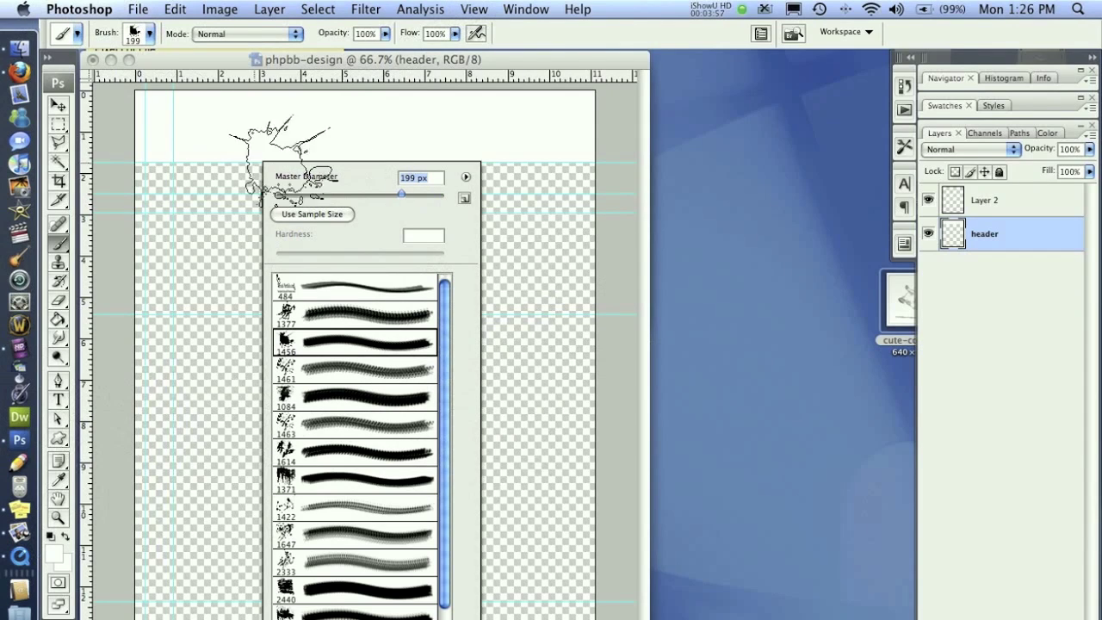
{"action": "left_click", "coordinate": [228, 67]}
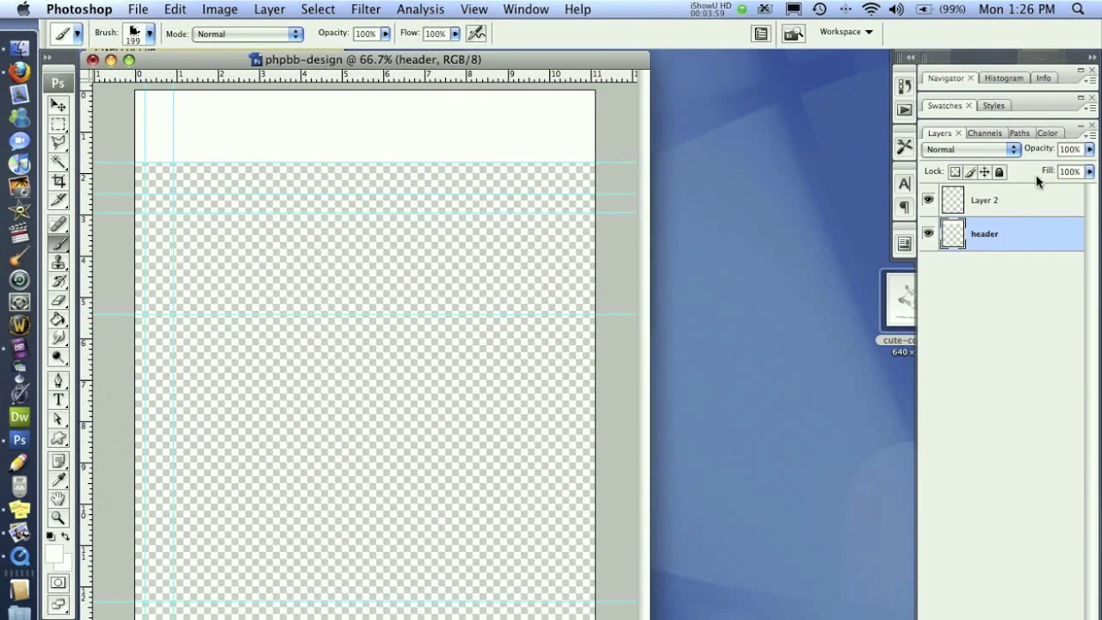
{"action": "left_click", "coordinate": [55, 553]}
{"action": "left_click", "coordinate": [789, 153]}
{"action": "left_click", "coordinate": [986, 103]}
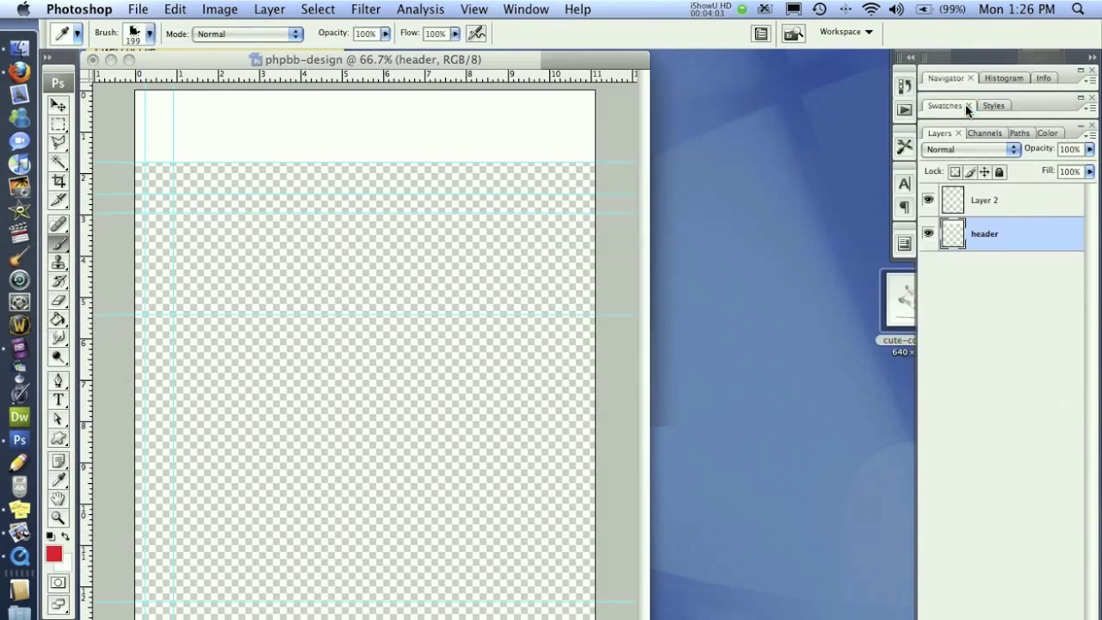
{"action": "left_click", "coordinate": [194, 136]}
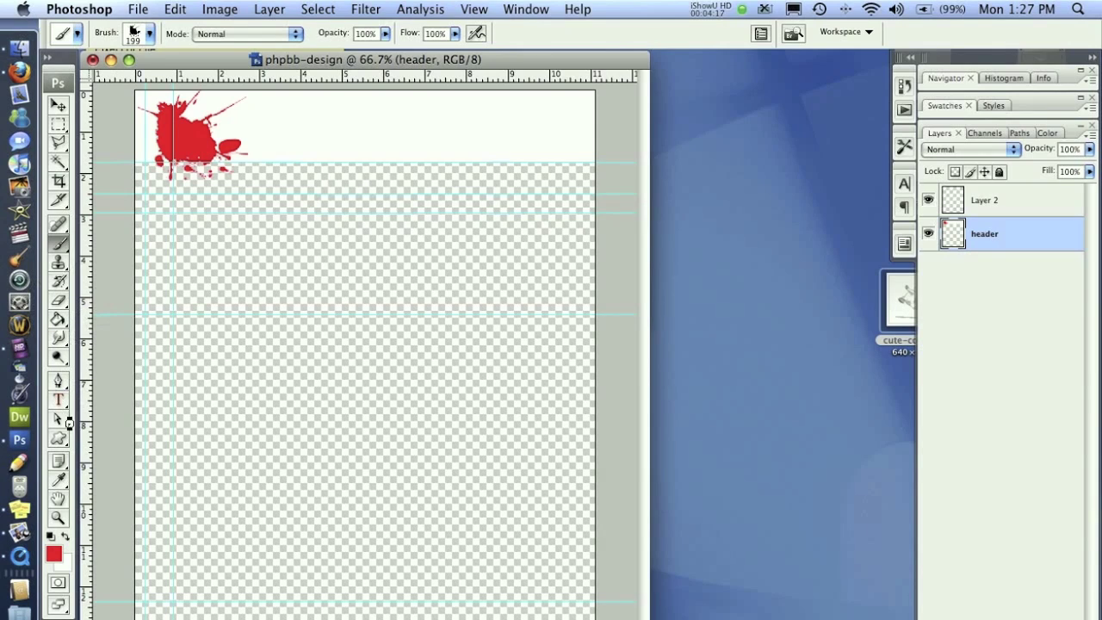
{"action": "left_click", "coordinate": [59, 400]}
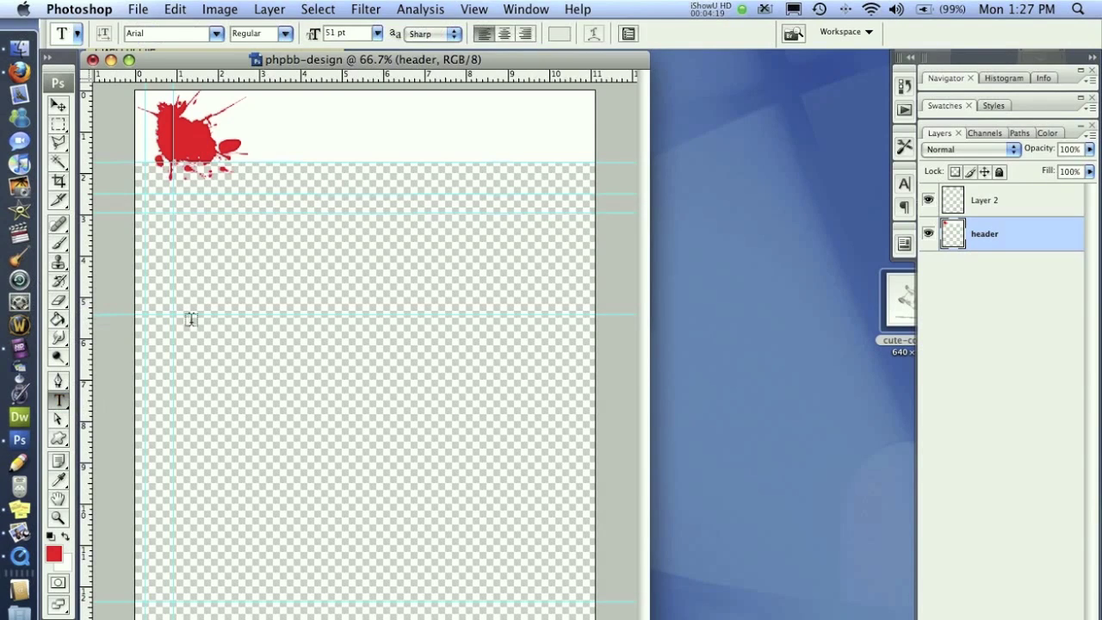
- Add 'Go' text on the splatter at 40 pt and move it lower
{"action": "left_click", "coordinate": [186, 129]}
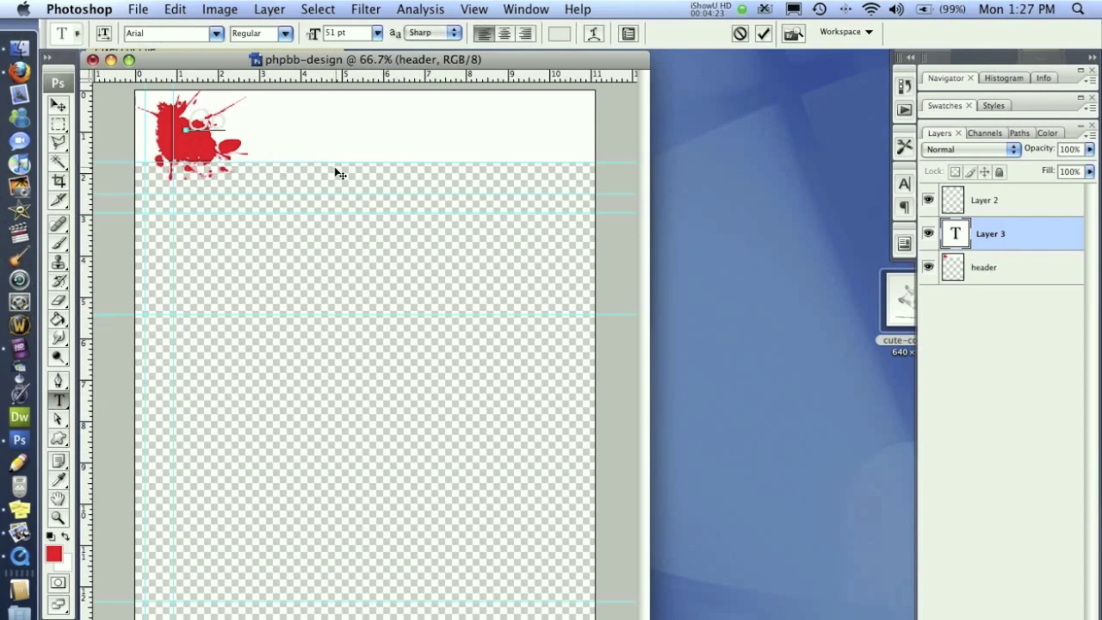
{"action": "key", "text": "super+a"}
{"action": "type", "text": "40"}
{"action": "key", "text": "Return"}
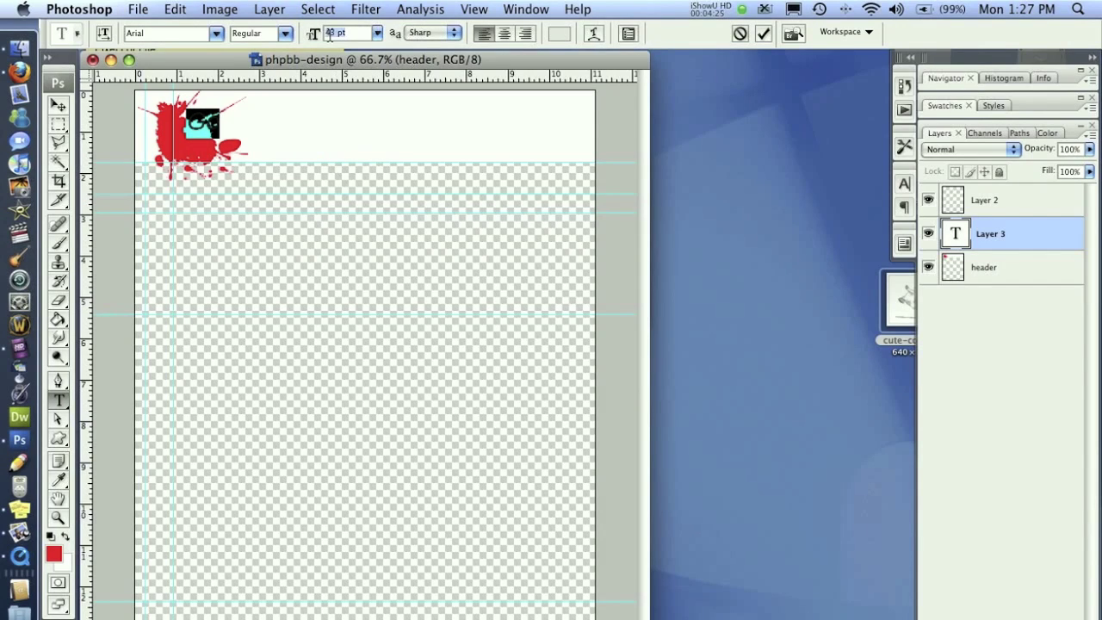
{"action": "left_click", "coordinate": [58, 106]}
{"action": "left_click_drag", "start_coordinate": [229, 142], "coordinate": [237, 102]}
- Tilt the Go text, turn off snapping, and nudge it into place on the splatter
{"action": "key", "text": "super+t"}
{"action": "key", "text": "Return"}
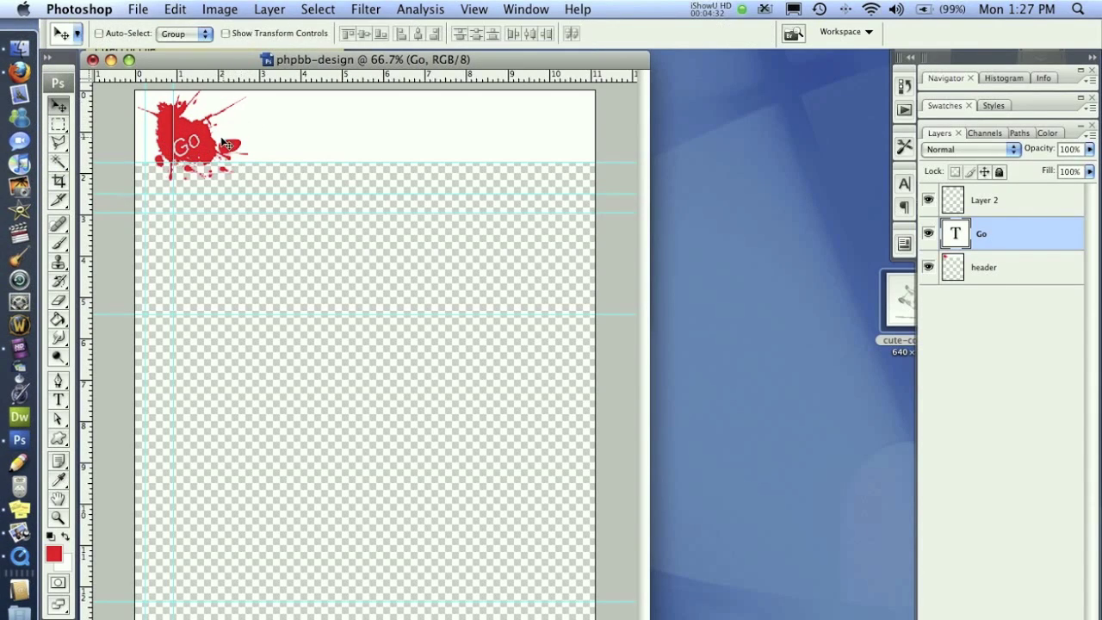
{"action": "left_click_drag", "start_coordinate": [226, 144], "coordinate": [220, 147]}
{"action": "left_click", "coordinate": [474, 10]}
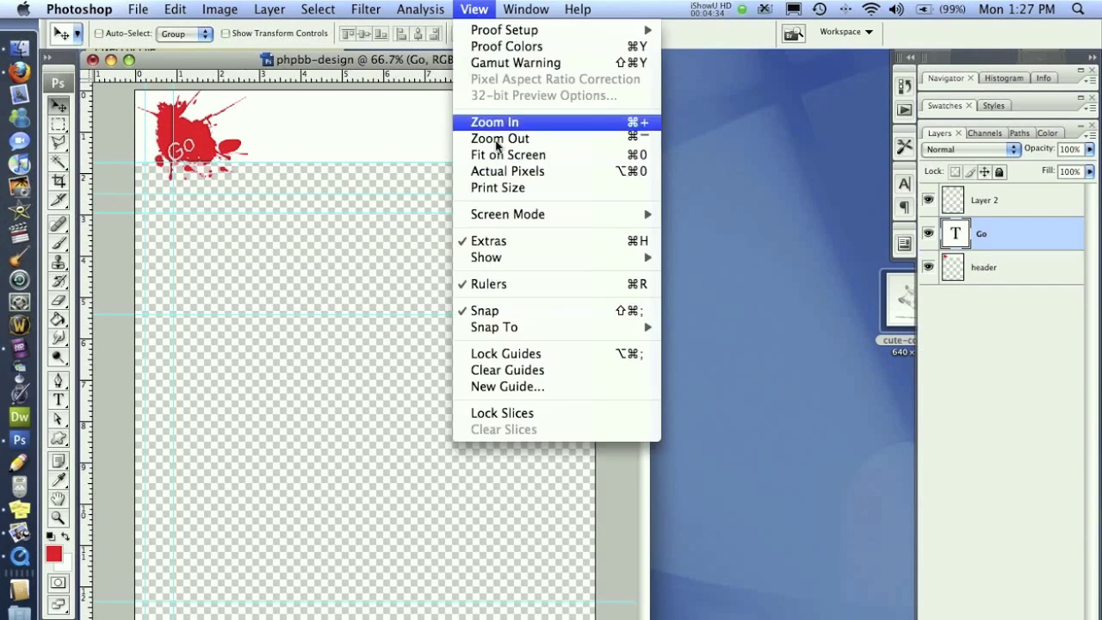
{"action": "left_click", "coordinate": [502, 312]}
{"action": "left_click_drag", "start_coordinate": [180, 151], "coordinate": [186, 140]}
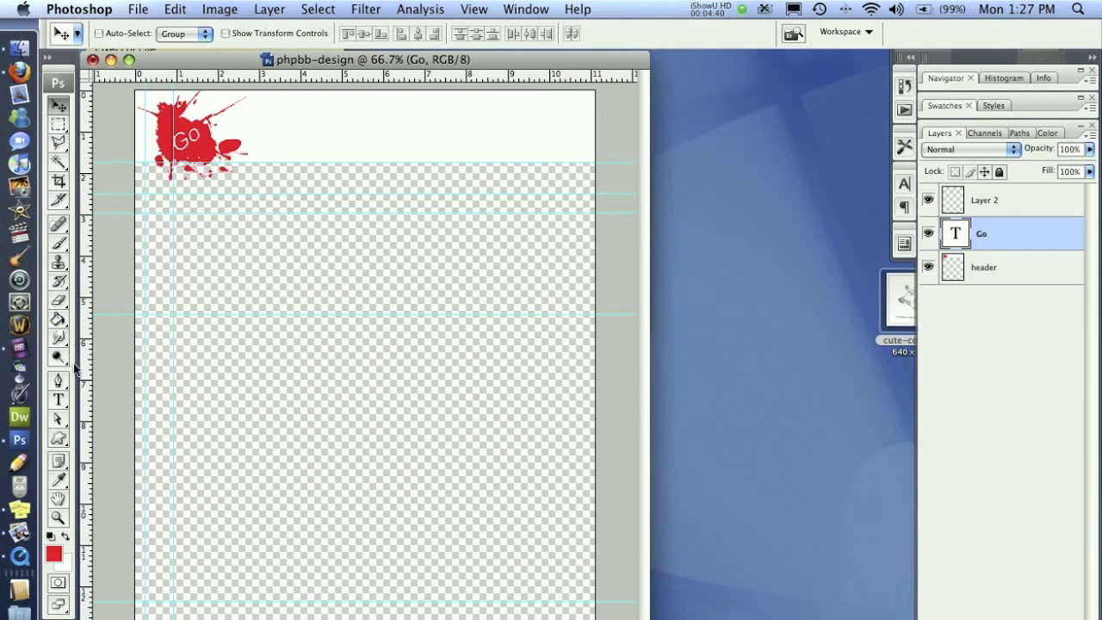
{"action": "left_click", "coordinate": [58, 400]}
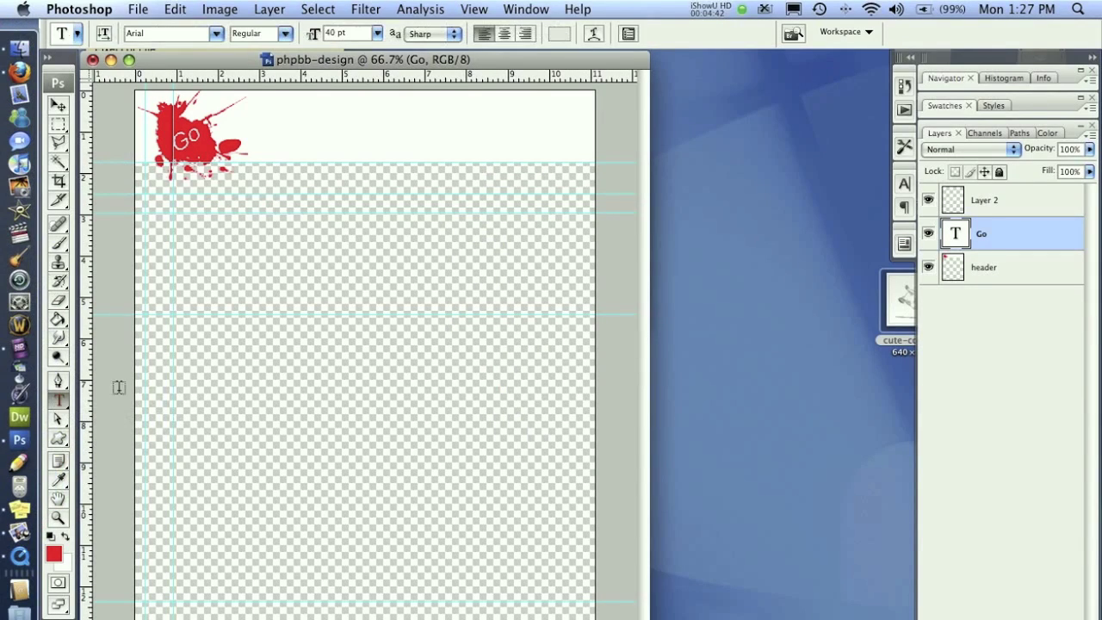
- Add PHPBB text in dark grey and move it up beside the Go splatter
{"action": "left_click", "coordinate": [242, 278]}
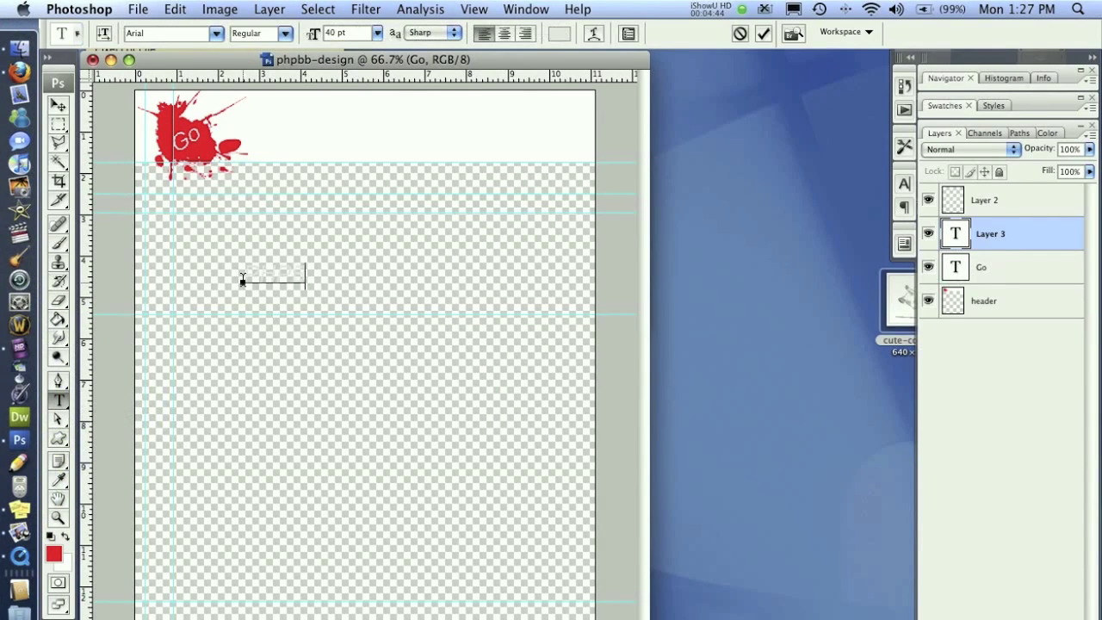
{"action": "key", "text": "ctrl+a"}
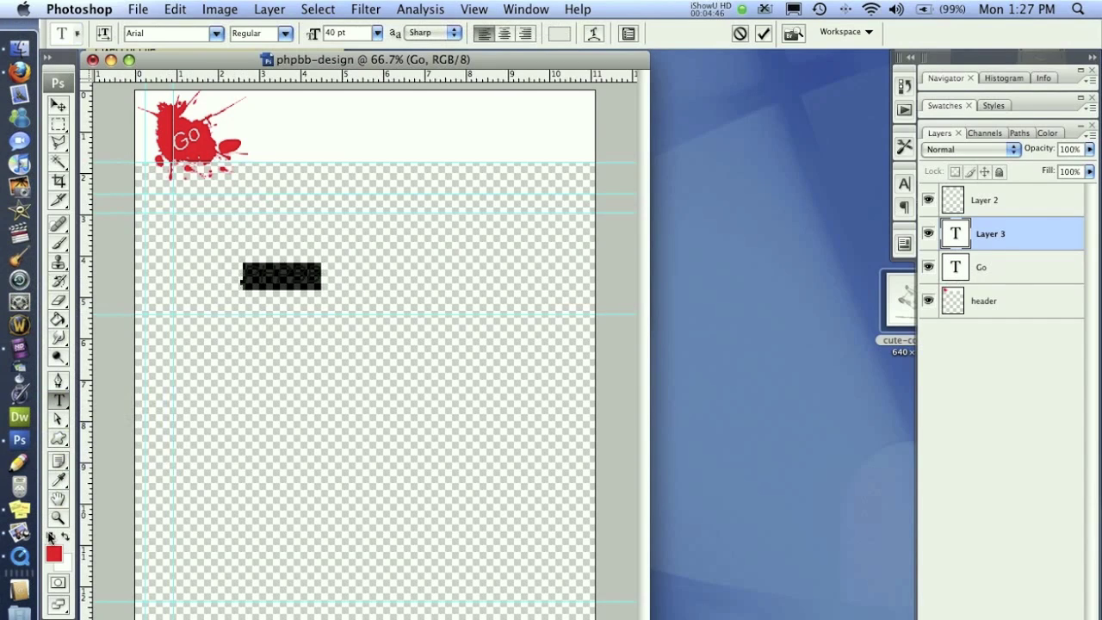
{"action": "left_click", "coordinate": [54, 553]}
{"action": "left_click_drag", "start_coordinate": [700, 276], "coordinate": [500, 289]}
{"action": "left_click", "coordinate": [990, 102]}
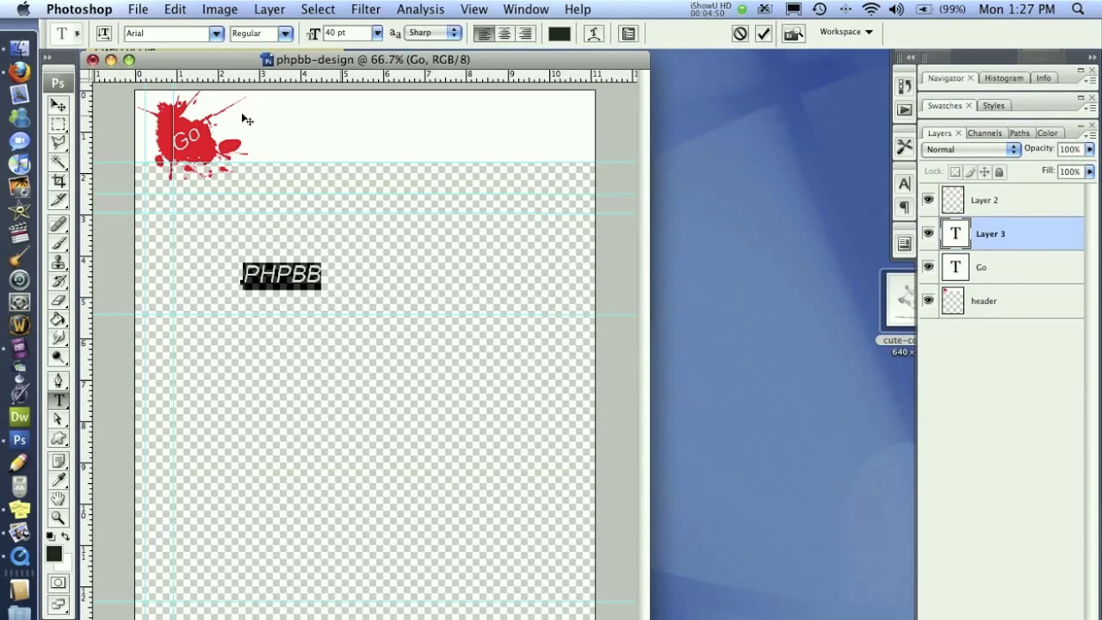
{"action": "left_click", "coordinate": [57, 105]}
{"action": "left_click_drag", "start_coordinate": [317, 281], "coordinate": [287, 134]}
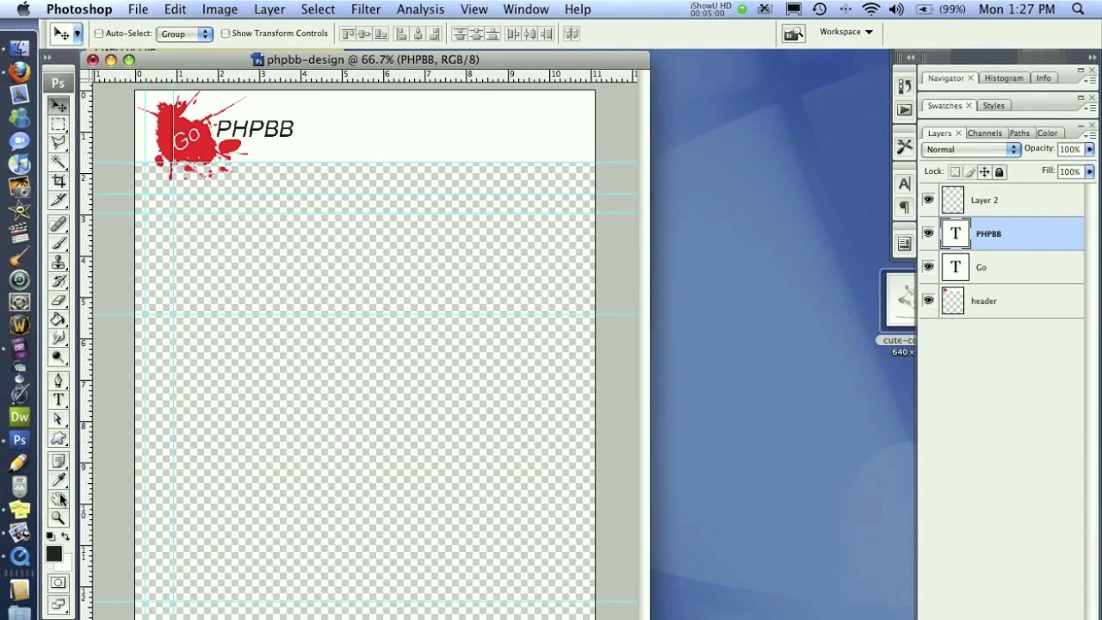
{"action": "left_click", "coordinate": [59, 382]}
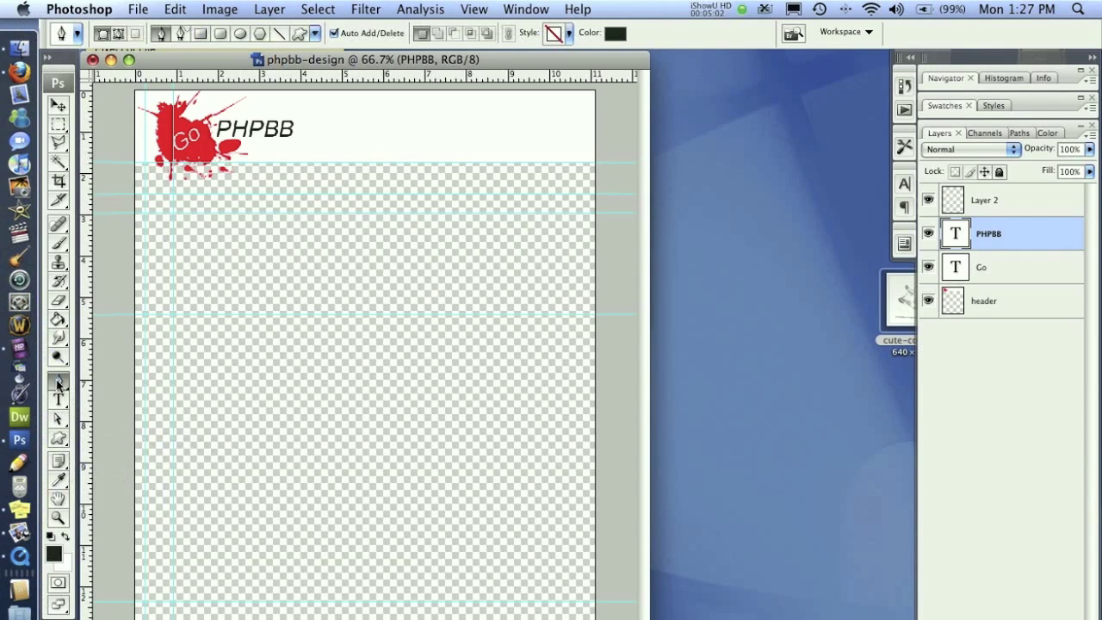
- Draw a curved pen path under PHPBB from its right side toward the splatter
{"action": "left_click", "coordinate": [120, 33]}
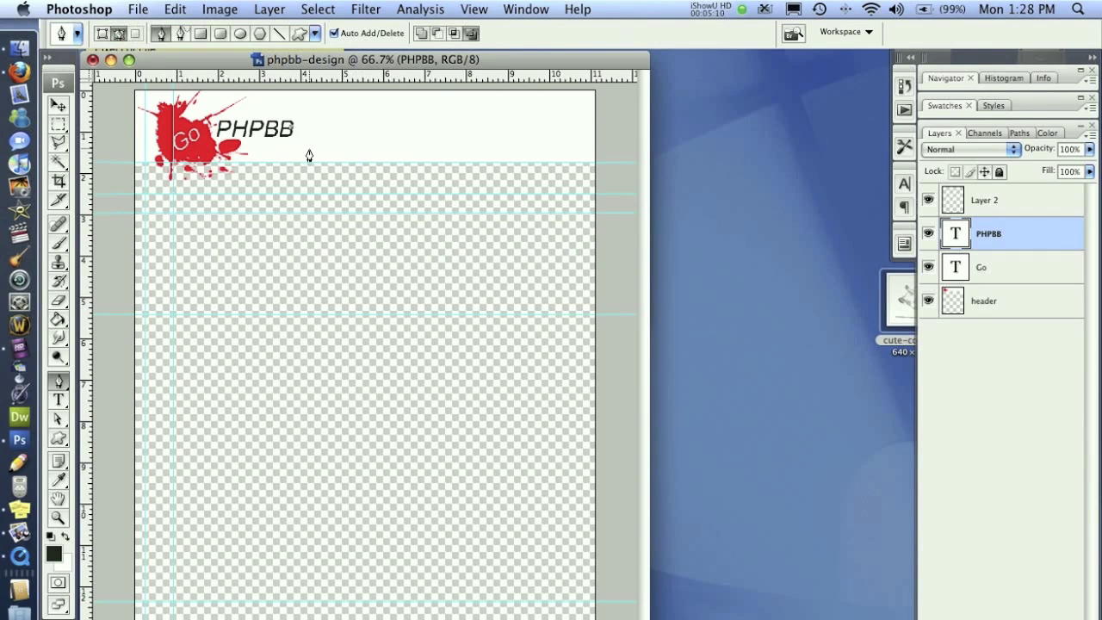
{"action": "left_click_drag", "start_coordinate": [309, 150], "coordinate": [281, 165]}
{"action": "left_click_drag", "start_coordinate": [202, 155], "coordinate": [196, 148]}
- Add a new Layer 3 below the header layer, then stroke the path and undo it
{"action": "left_click", "coordinate": [1003, 307]}
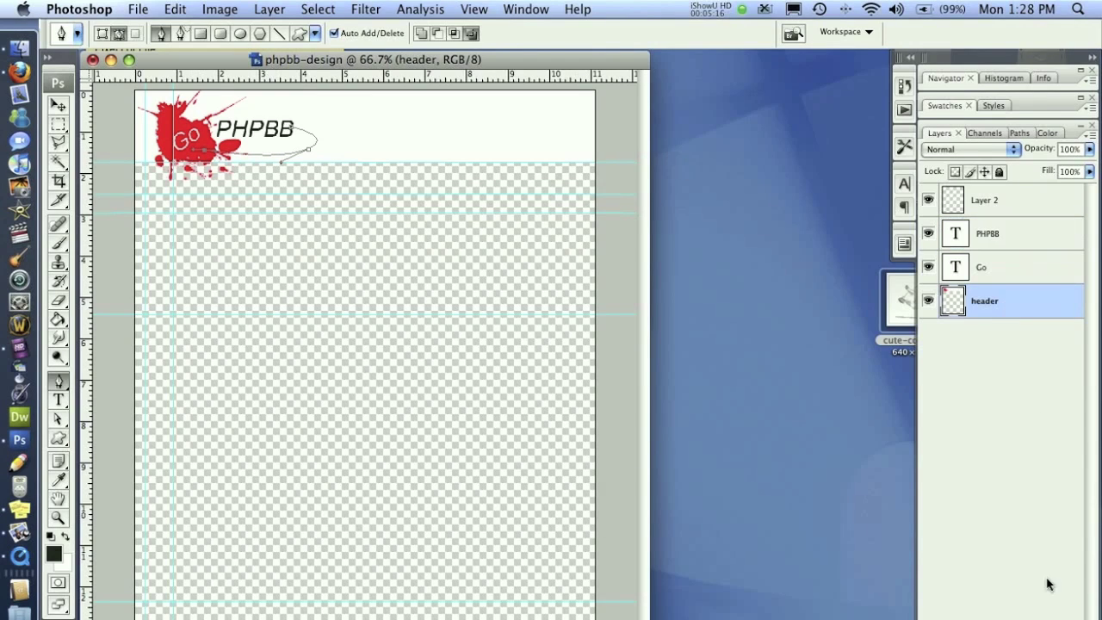
{"action": "key", "text": "super+alt+shift+n"}
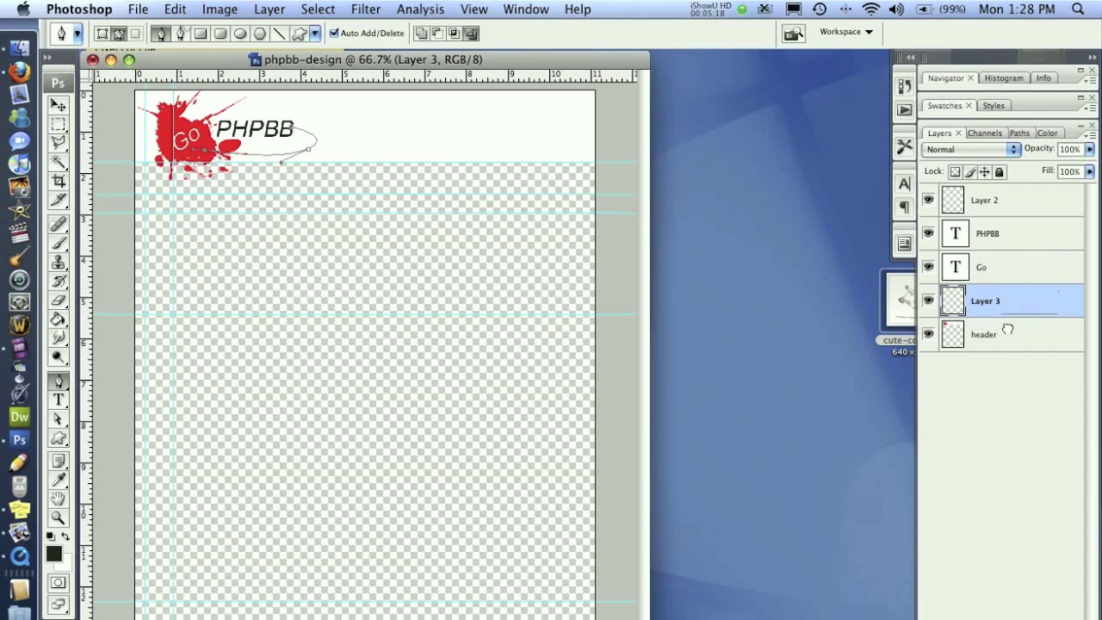
{"action": "key", "text": "super+bracketleft"}
{"action": "right_click", "coordinate": [240, 250]}
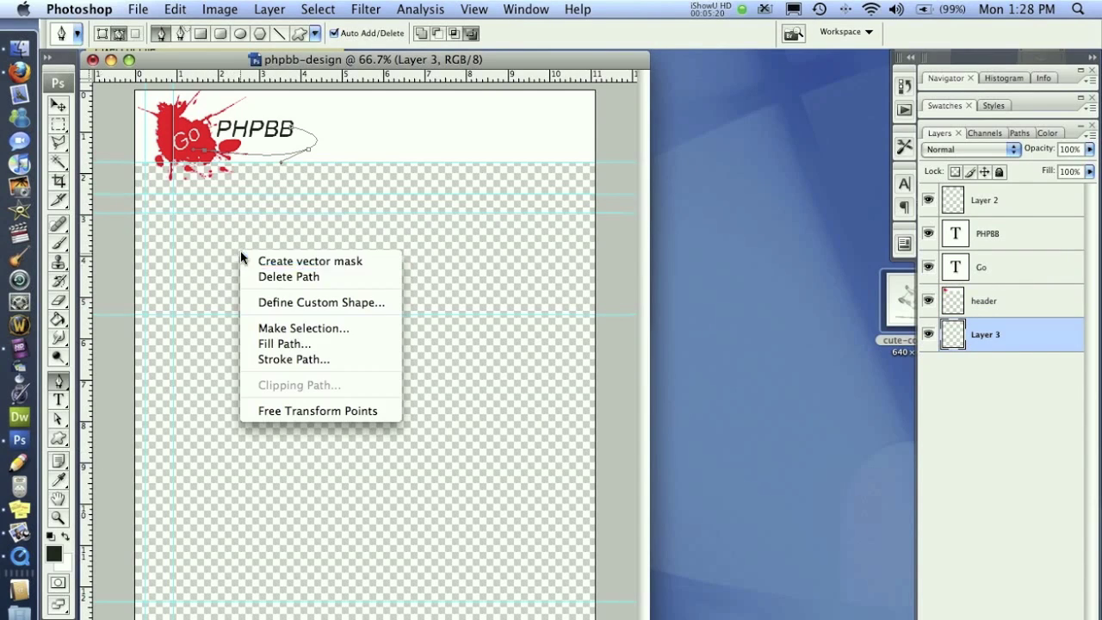
{"action": "left_click", "coordinate": [318, 360]}
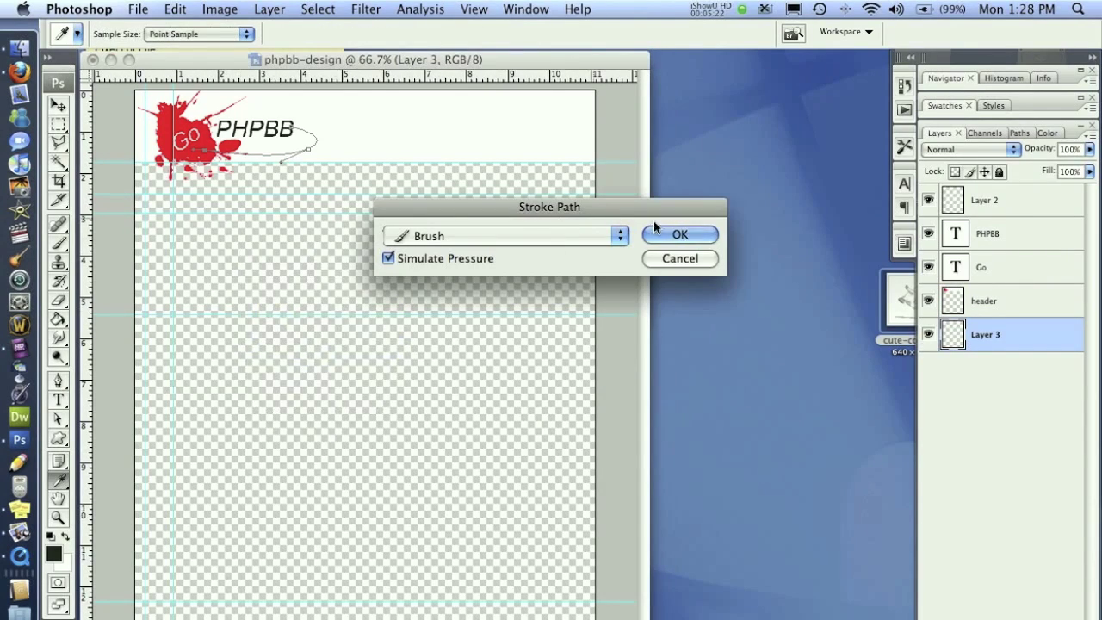
{"action": "left_click", "coordinate": [671, 236]}
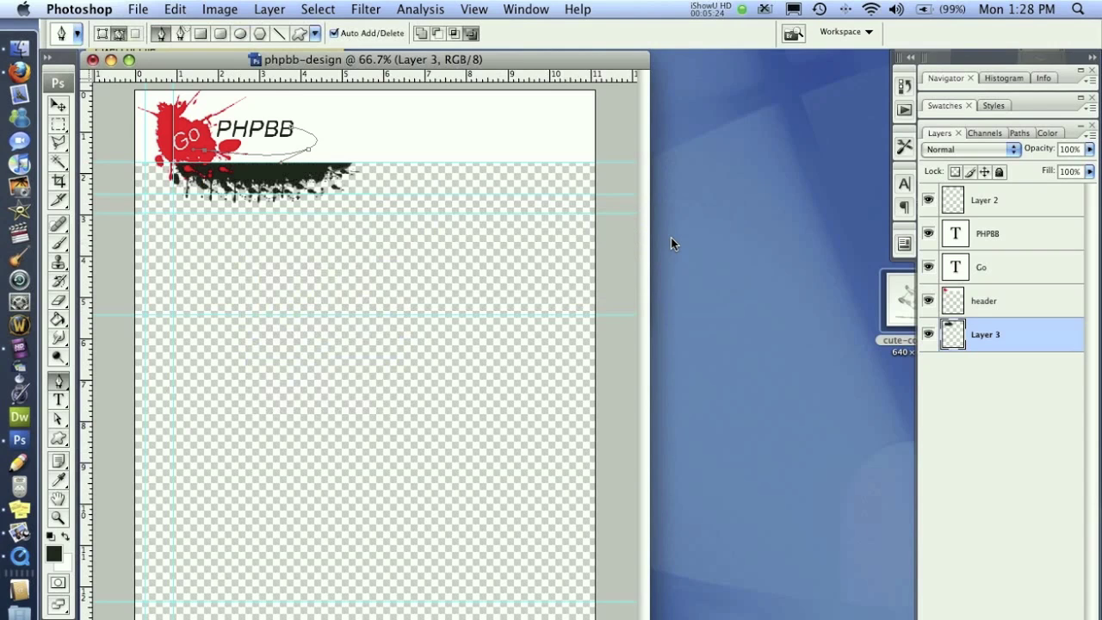
{"action": "key", "text": "super+z"}
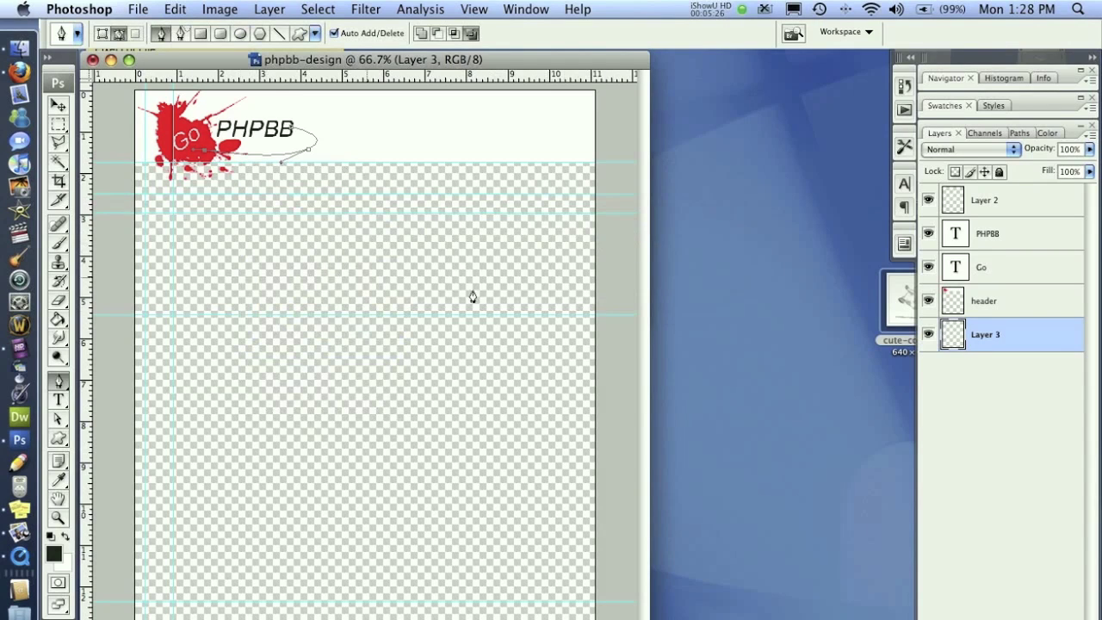
- Reset the brushes to the default set and choose the 5 px hard round brush
{"action": "right_click", "coordinate": [305, 257]}
{"action": "left_click", "coordinate": [58, 242]}
{"action": "left_click", "coordinate": [58, 243]}
{"action": "right_click", "coordinate": [357, 281]}
{"action": "left_click", "coordinate": [454, 189]}
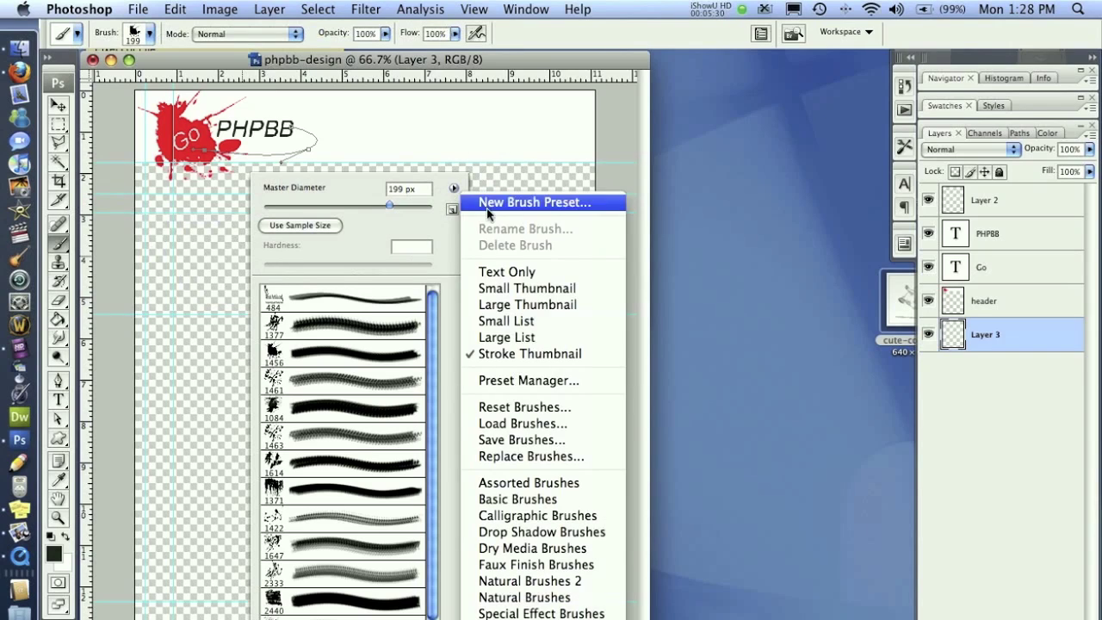
{"action": "left_click", "coordinate": [526, 409]}
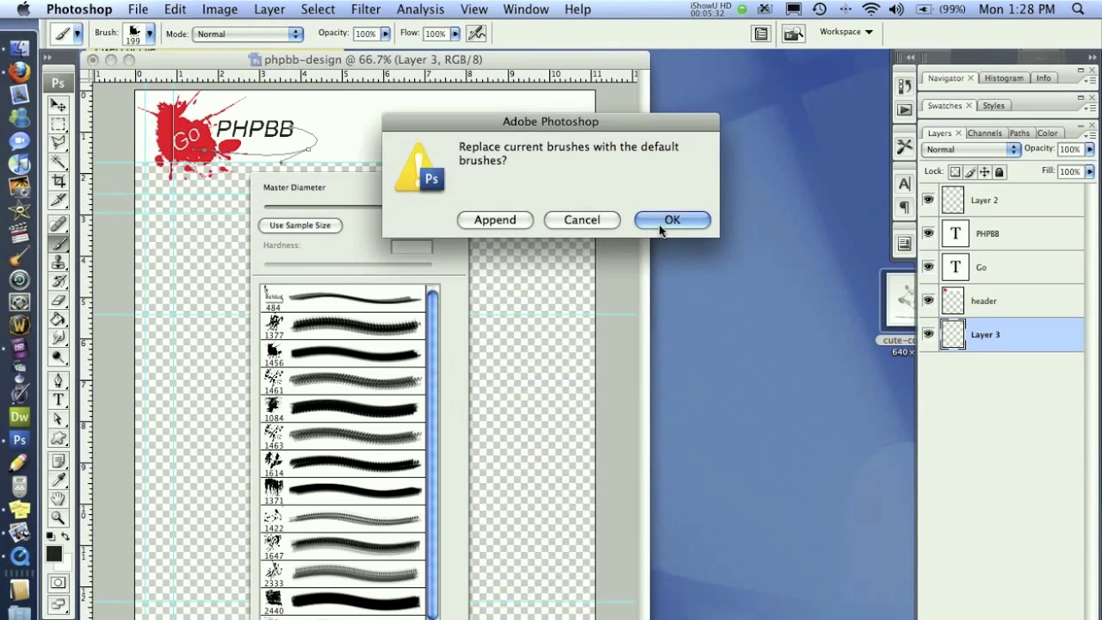
{"action": "key", "text": "Return"}
{"action": "left_click", "coordinate": [277, 354]}
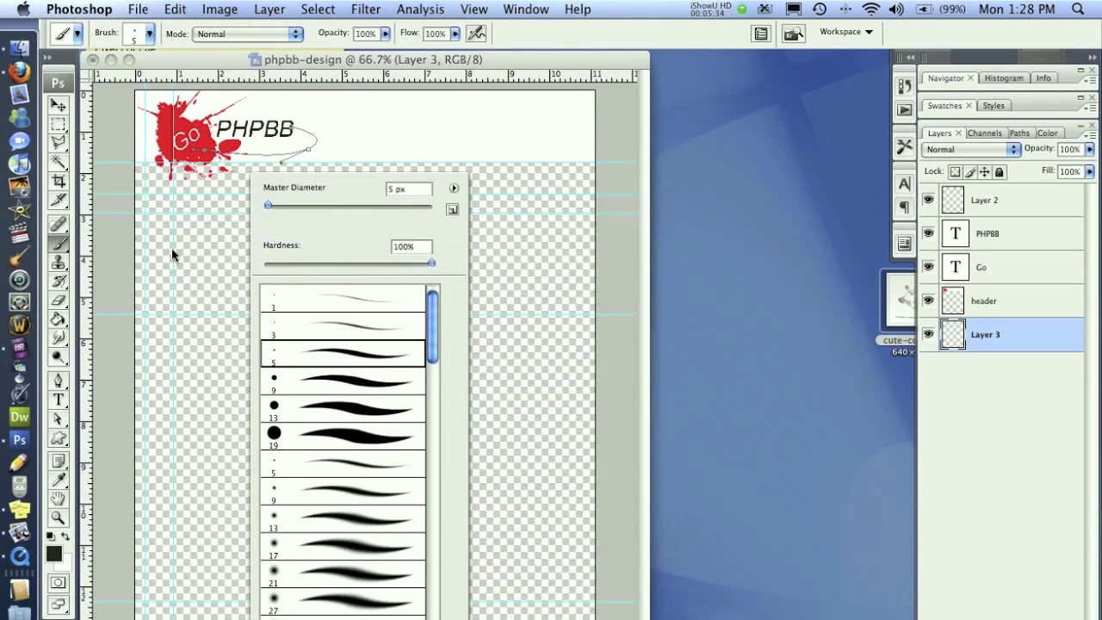
{"action": "left_click", "coordinate": [137, 176]}
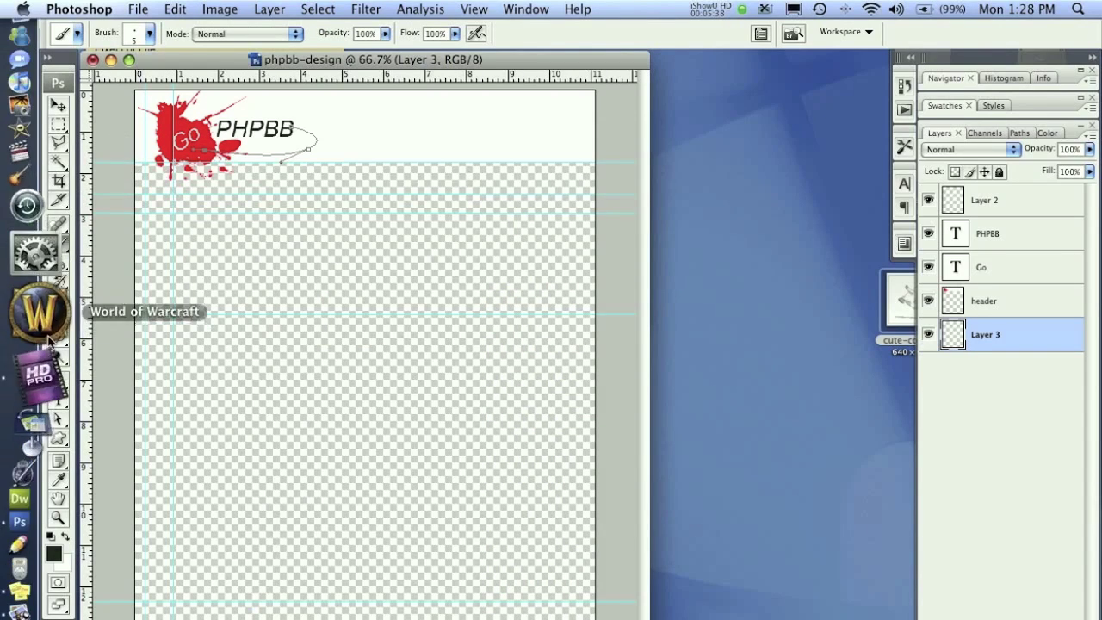
- Stroke the path with the 5 px brush, move Layer 3 above header, and delete the path
{"action": "left_click", "coordinate": [59, 383]}
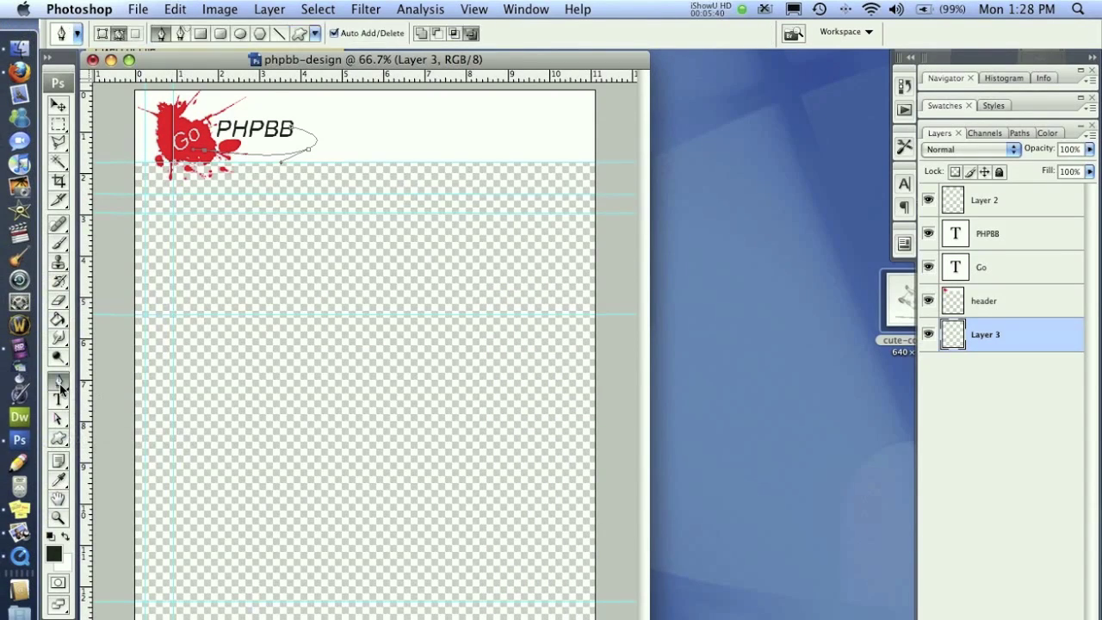
{"action": "right_click", "coordinate": [279, 229]}
{"action": "left_click", "coordinate": [335, 335]}
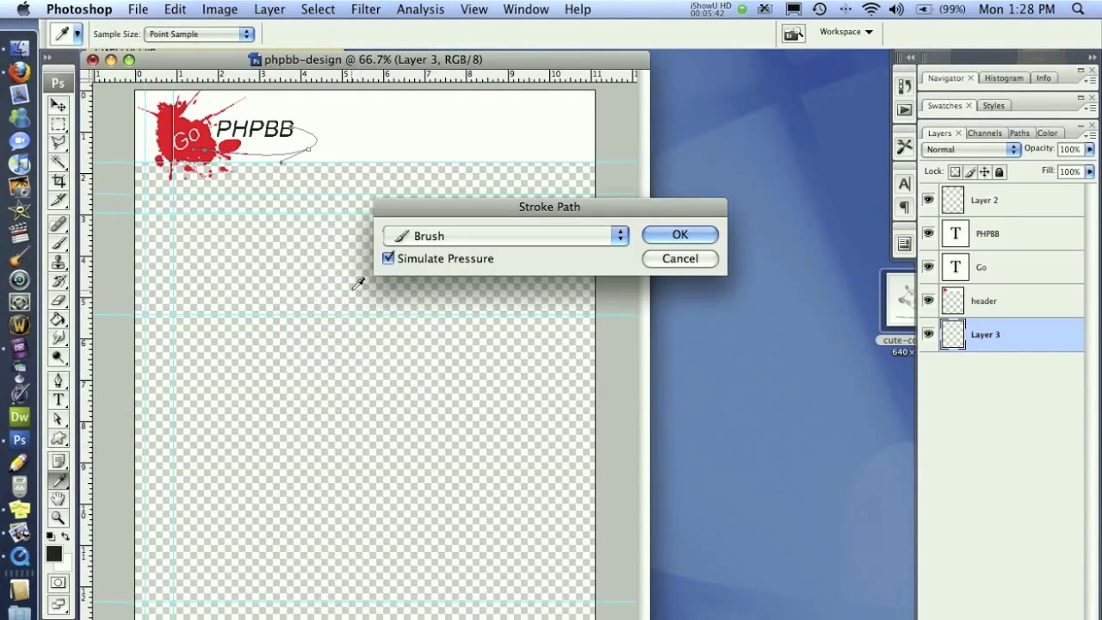
{"action": "left_click", "coordinate": [671, 234]}
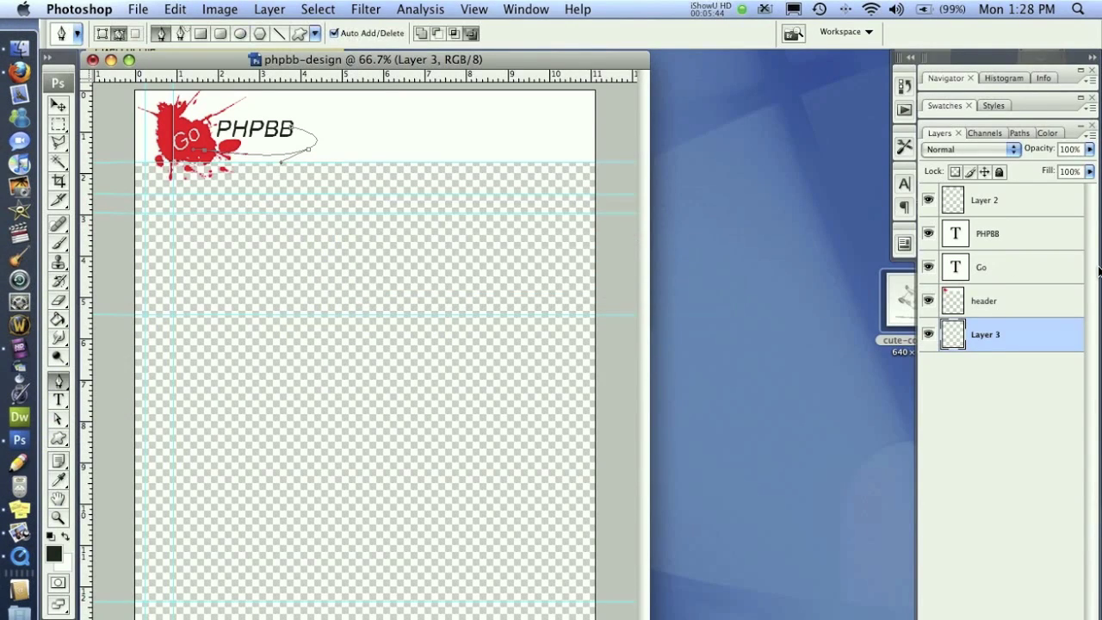
{"action": "left_click_drag", "start_coordinate": [1026, 351], "coordinate": [1031, 303]}
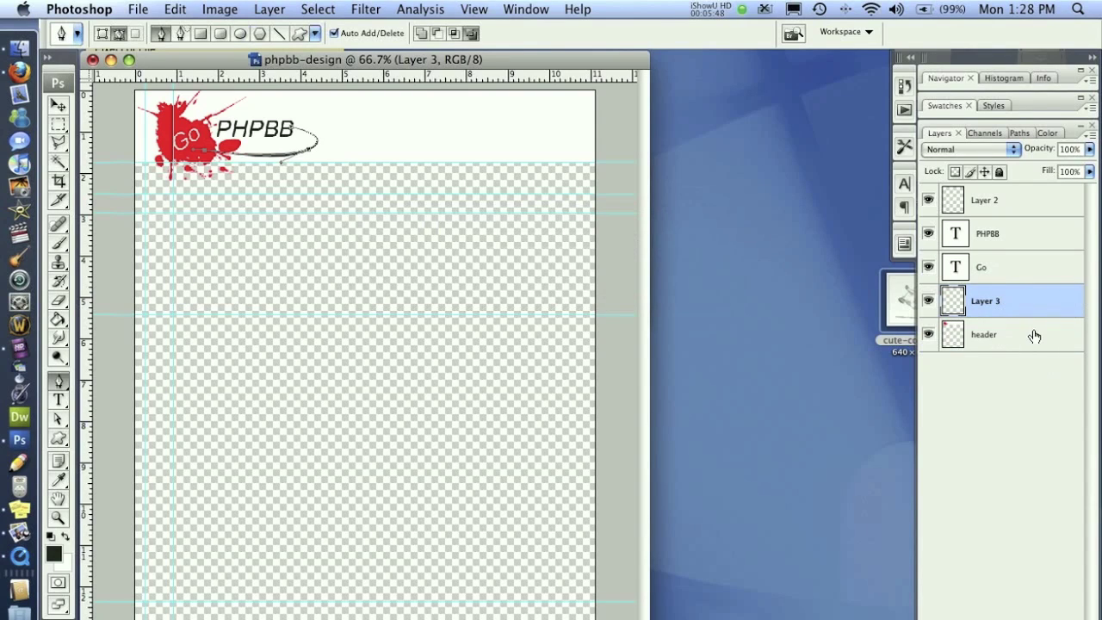
{"action": "left_click", "coordinate": [991, 339]}
{"action": "right_click", "coordinate": [437, 227]}
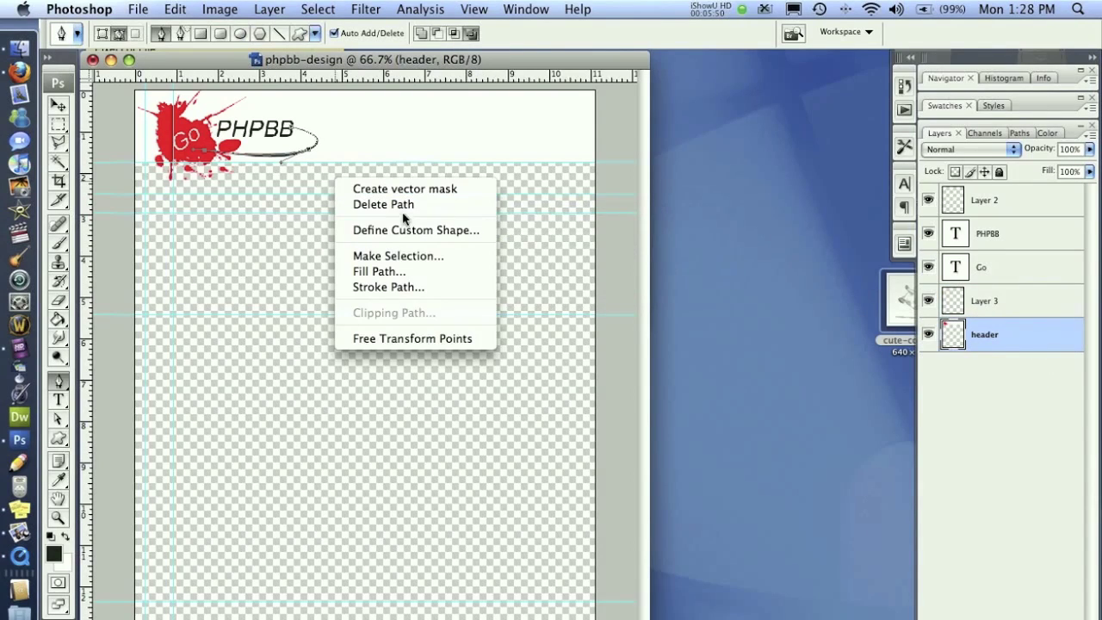
{"action": "left_click", "coordinate": [396, 207]}
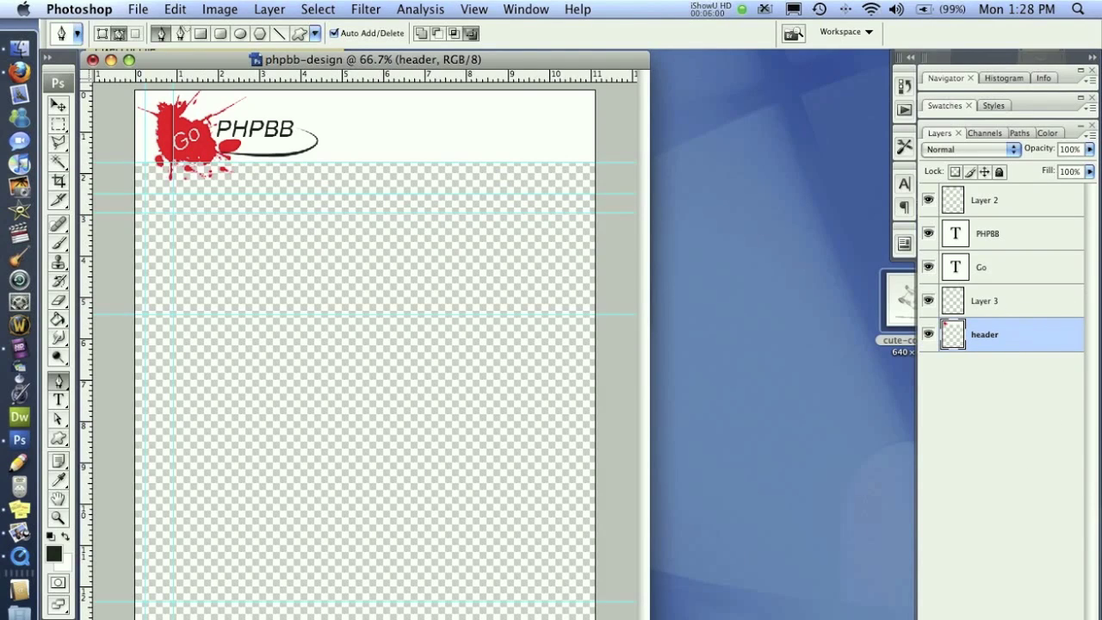
- Group the header layer into a group named header-area and move Layer 3 into it
{"action": "key", "text": "super+g"}
{"action": "double_click", "coordinate": [997, 328]}
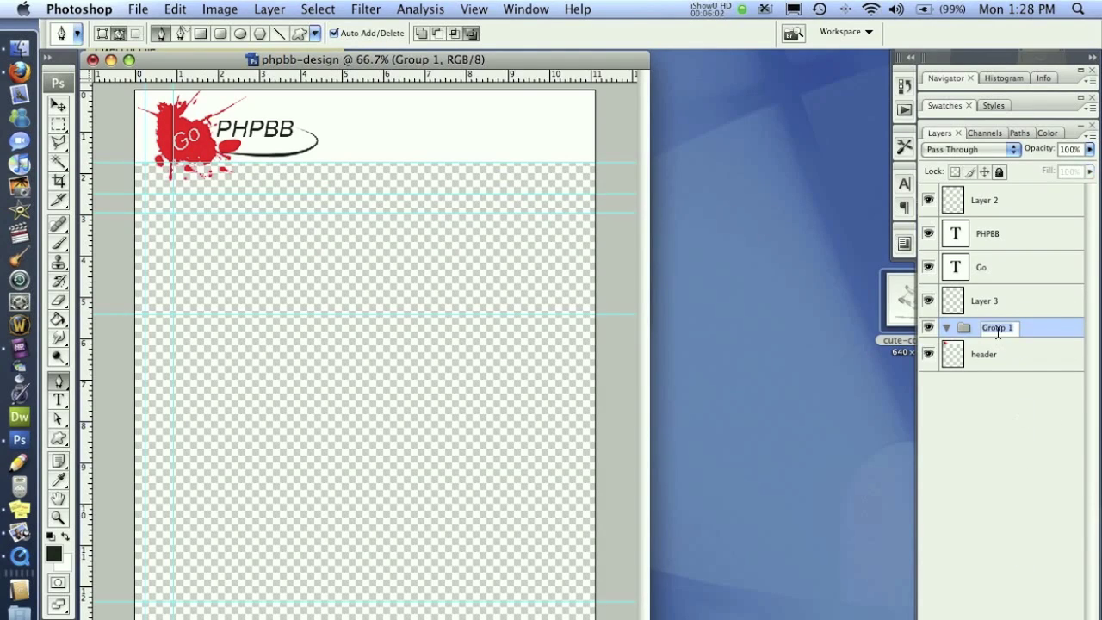
{"action": "type", "text": "header-area"}
{"action": "key", "text": "Return"}
{"action": "left_click_drag", "start_coordinate": [1001, 308], "coordinate": [1016, 338]}
- Add a new layer named fade above Layer 3 and swap foreground and background colours
{"action": "left_click", "coordinate": [985, 319]}
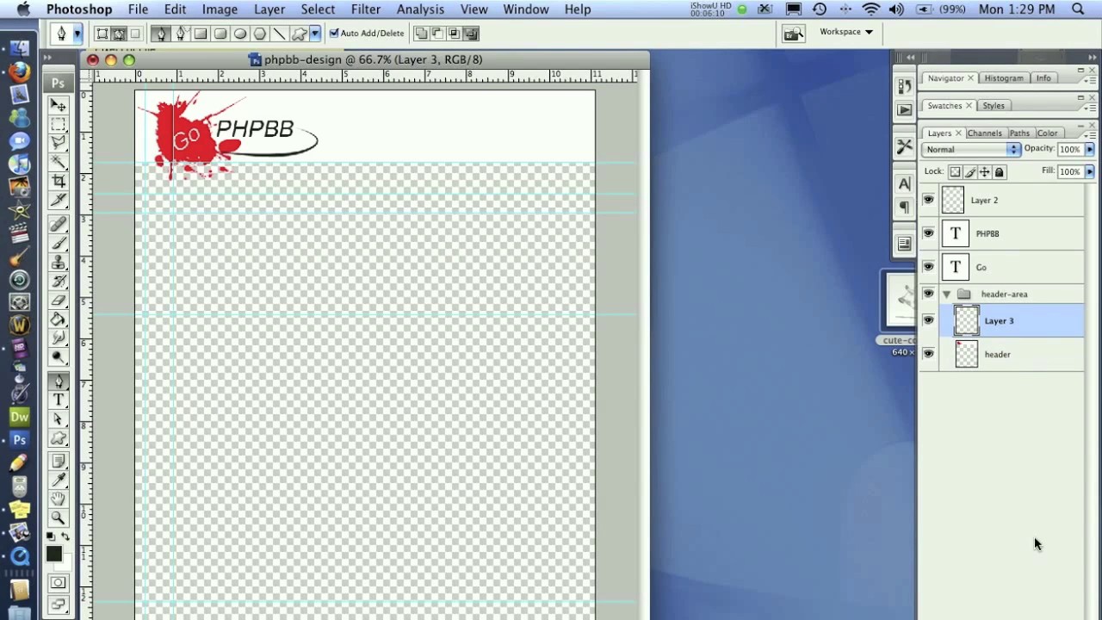
{"action": "key", "text": "super+shift+alt+n"}
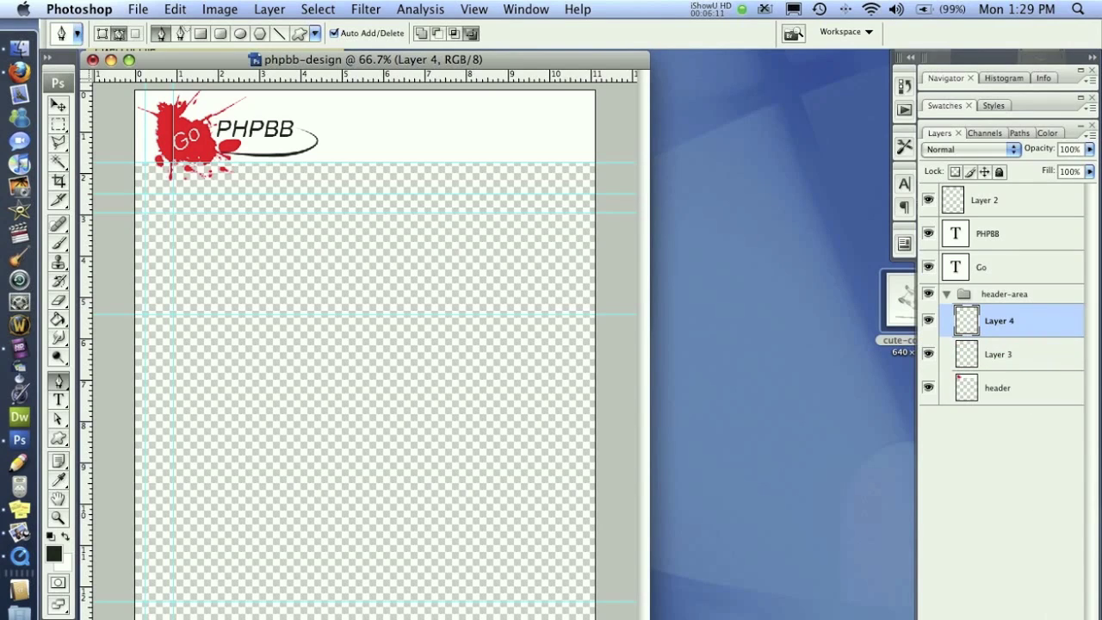
{"action": "double_click", "coordinate": [998, 321]}
{"action": "key", "text": "Return"}
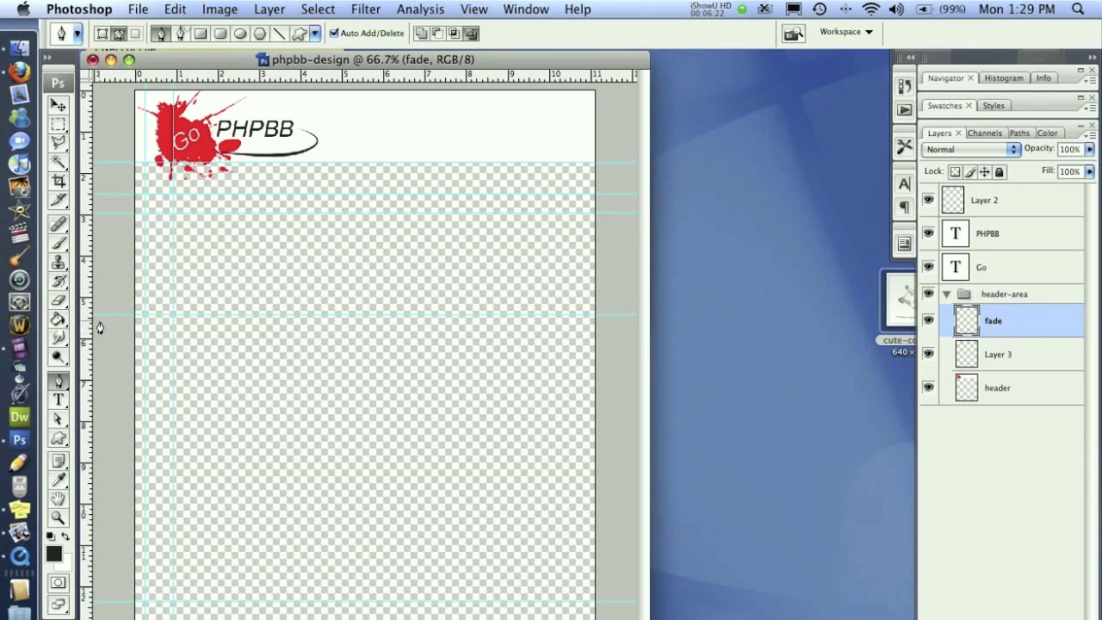
{"action": "key", "text": "x"}
{"action": "left_click_drag", "start_coordinate": [58, 318], "coordinate": [109, 316]}
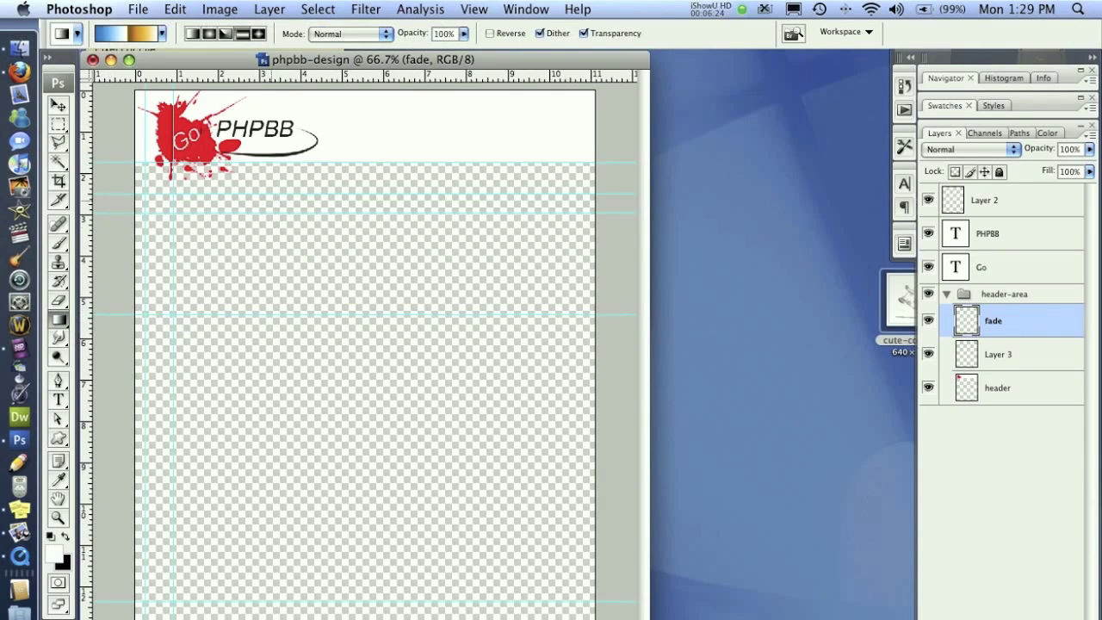
- Fill the fade layer with a black Foreground to Transparent gradient, redrawn from the logo downward
{"action": "left_click", "coordinate": [161, 35]}
{"action": "left_click", "coordinate": [105, 69]}
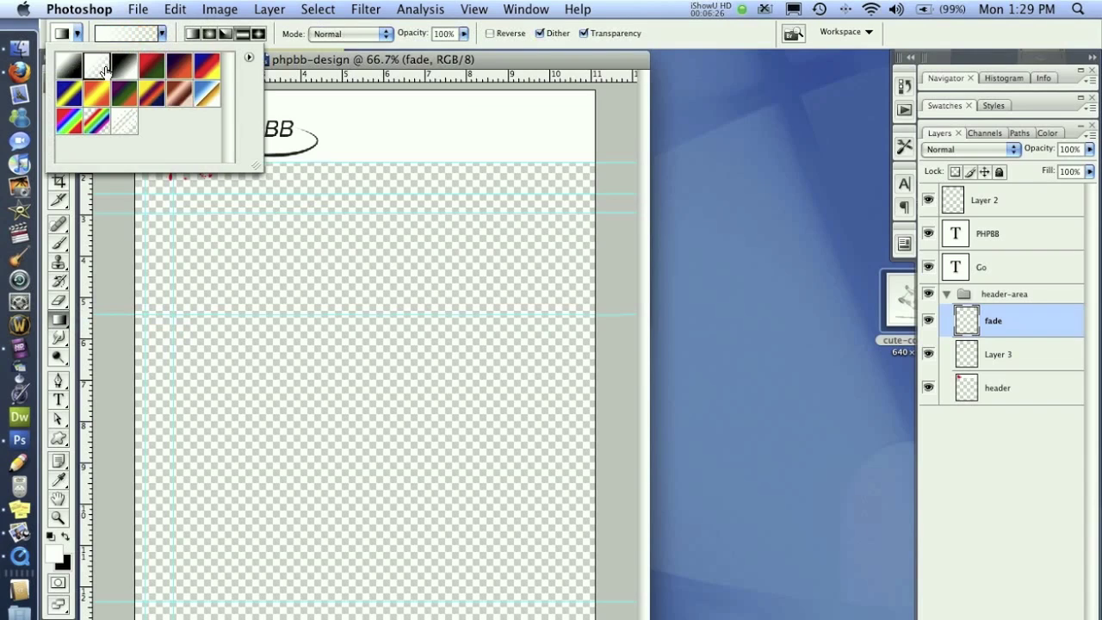
{"action": "left_click", "coordinate": [66, 536]}
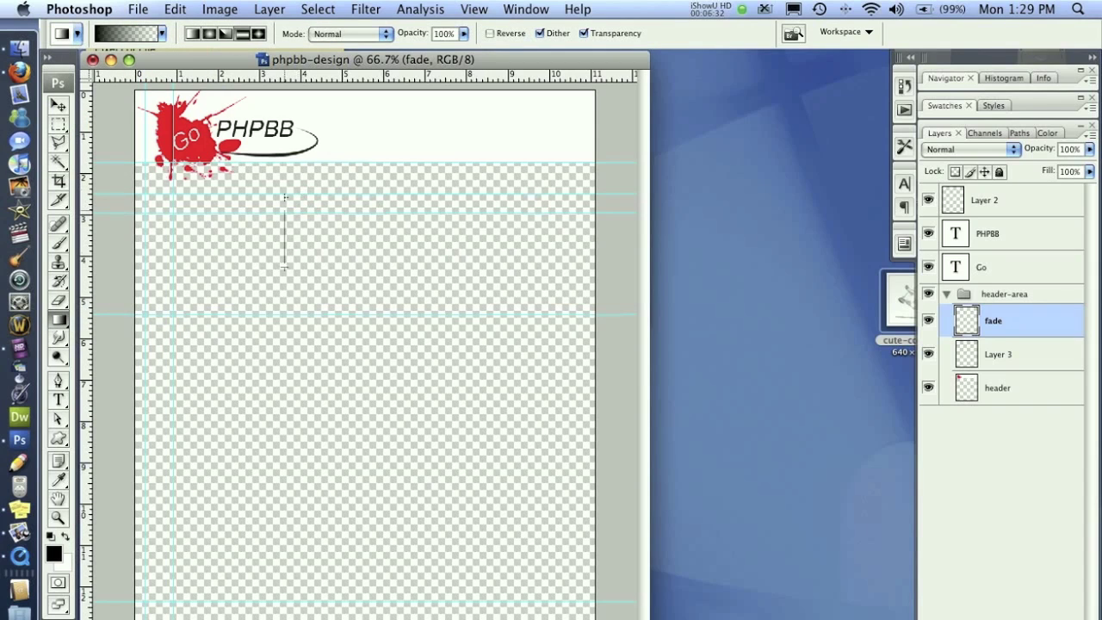
{"action": "left_click_drag", "start_coordinate": [282, 95], "coordinate": [282, 96]}
{"action": "key", "text": "super+z"}
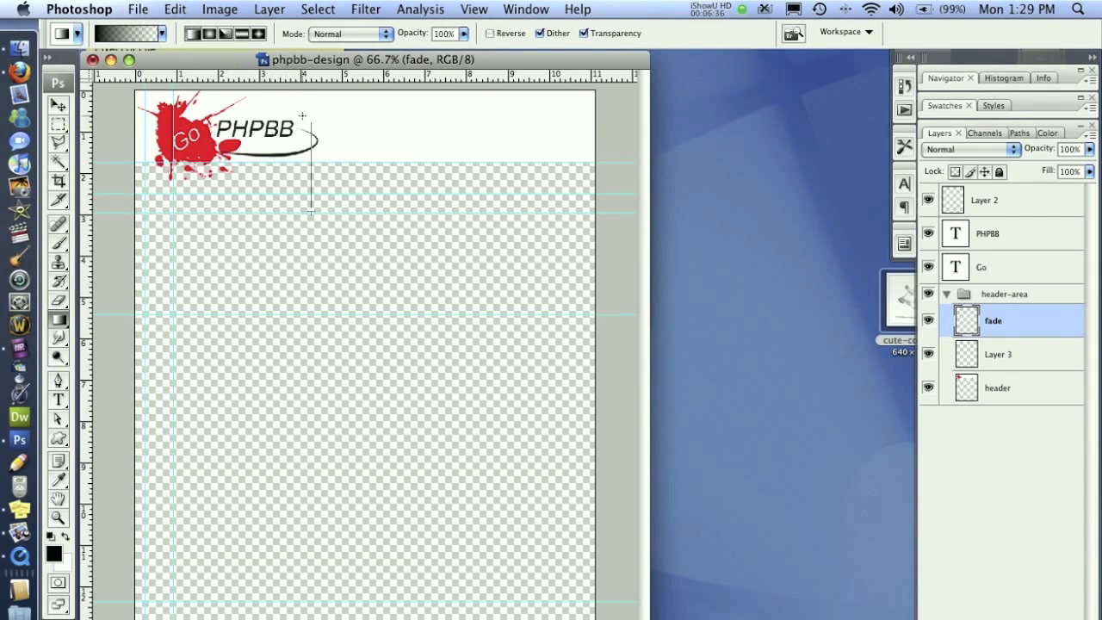
{"action": "left_click_drag", "start_coordinate": [311, 211], "coordinate": [311, 211]}
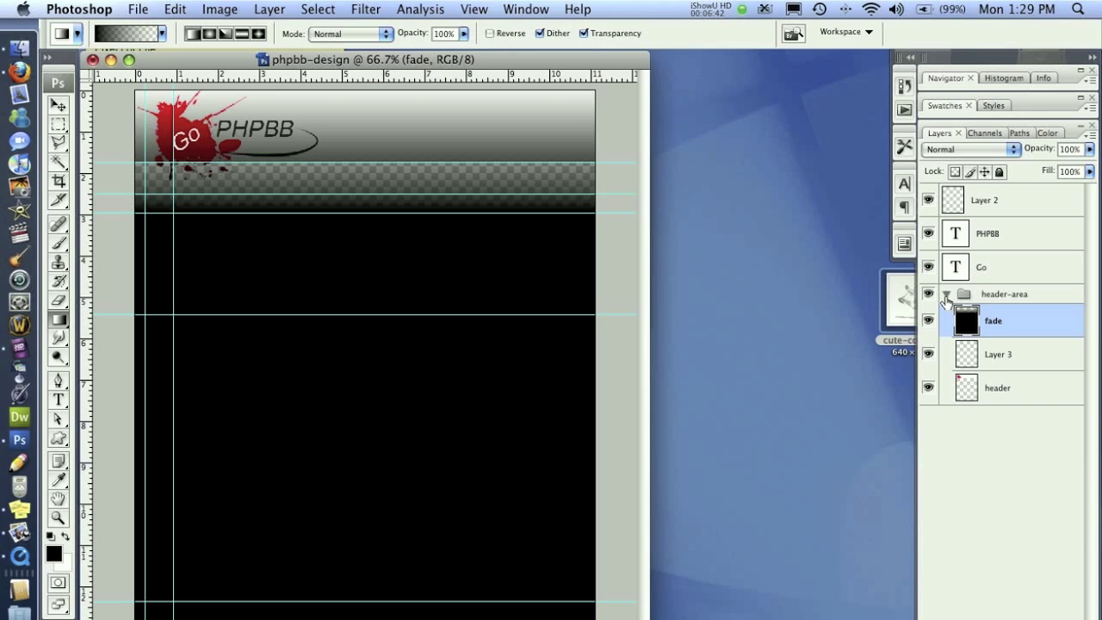
- Move the header-area group to the top of the stack and drag PHPBB and Go into it
{"action": "left_click", "coordinate": [946, 297]}
{"action": "left_click_drag", "start_coordinate": [1017, 297], "coordinate": [1023, 211]}
{"action": "left_click", "coordinate": [1008, 264]}
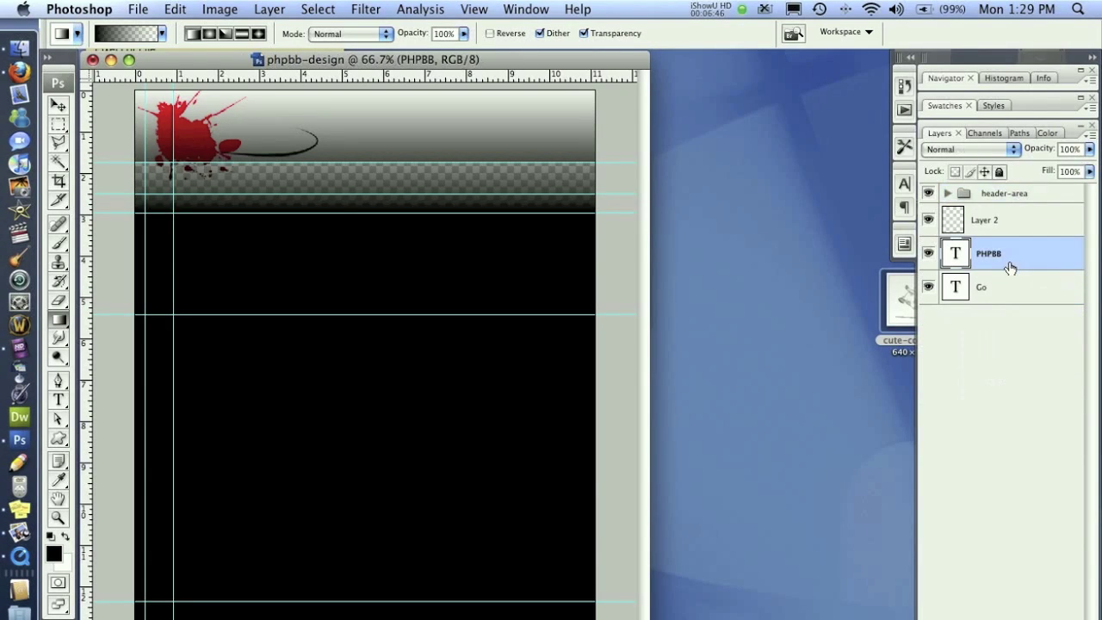
{"action": "left_click", "coordinate": [976, 298], "text": "shift"}
{"action": "left_click_drag", "start_coordinate": [976, 298], "coordinate": [1018, 194]}
{"action": "left_click", "coordinate": [947, 194]}
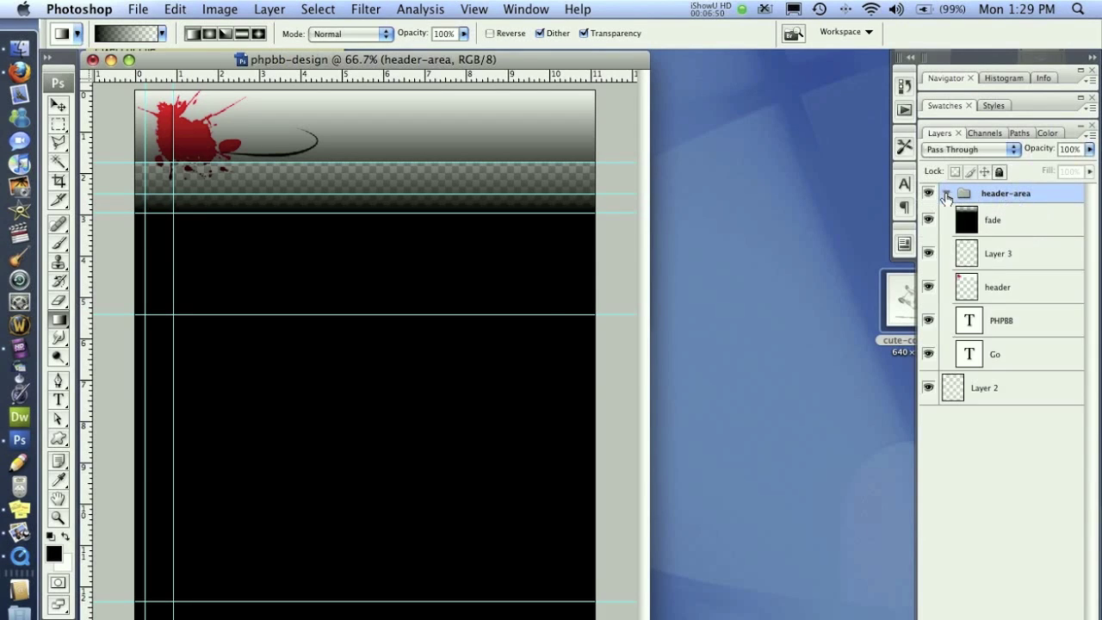
- Place the Go and PHPBB text layers above the fade layer inside header-area
{"action": "left_click", "coordinate": [1007, 337]}
{"action": "double_click", "coordinate": [1007, 325]}
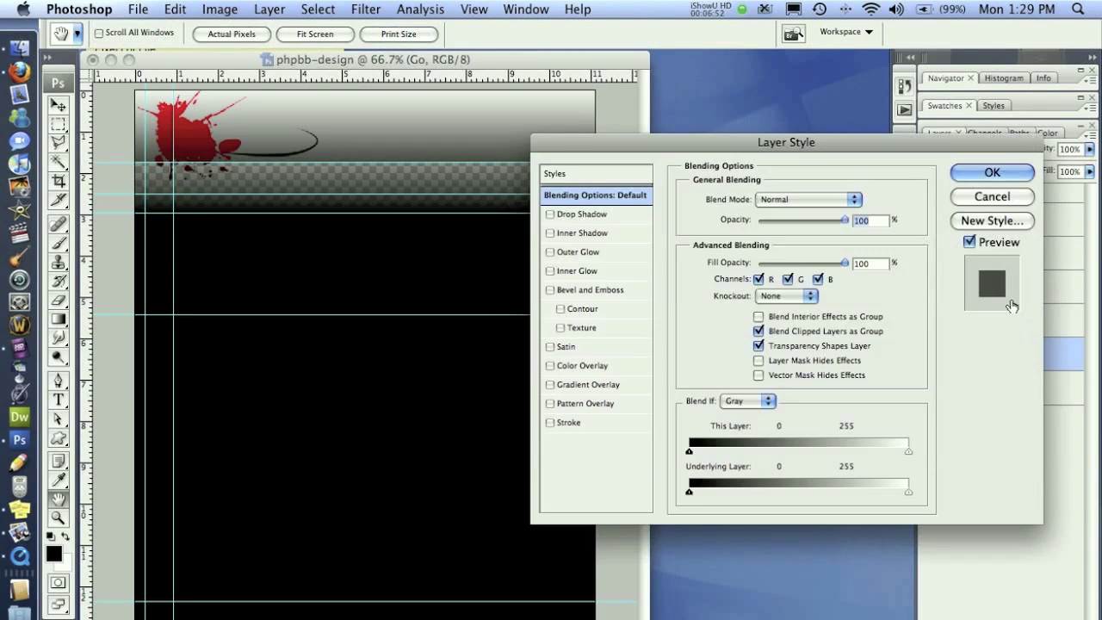
{"action": "left_click", "coordinate": [991, 195]}
{"action": "left_click", "coordinate": [990, 362]}
{"action": "key", "text": "g"}
{"action": "left_click", "coordinate": [1050, 323], "text": "shift"}
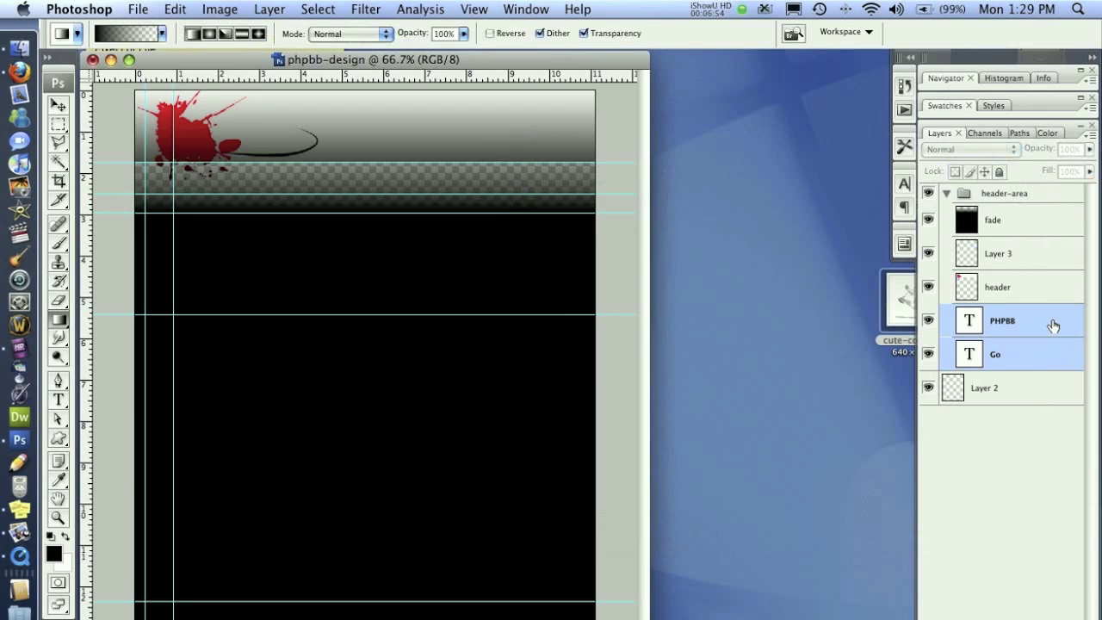
{"action": "left_click_drag", "start_coordinate": [1051, 323], "coordinate": [1037, 212]}
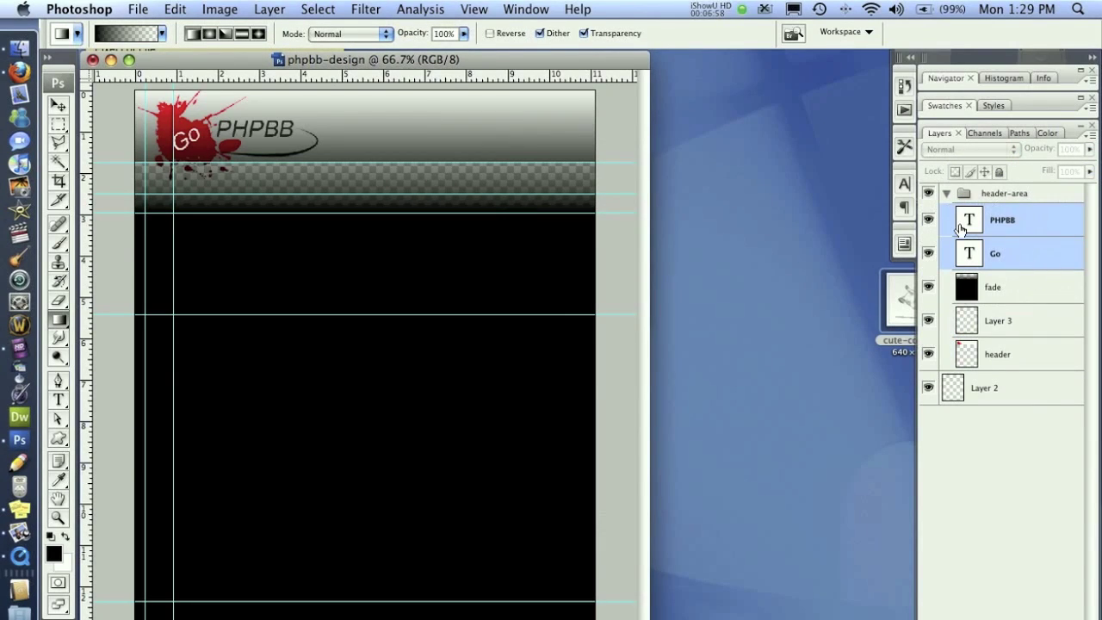
- Lower the fade layer's opacity to 53% and collapse the header-area group
{"action": "left_click", "coordinate": [1022, 271]}
{"action": "left_click", "coordinate": [1009, 292]}
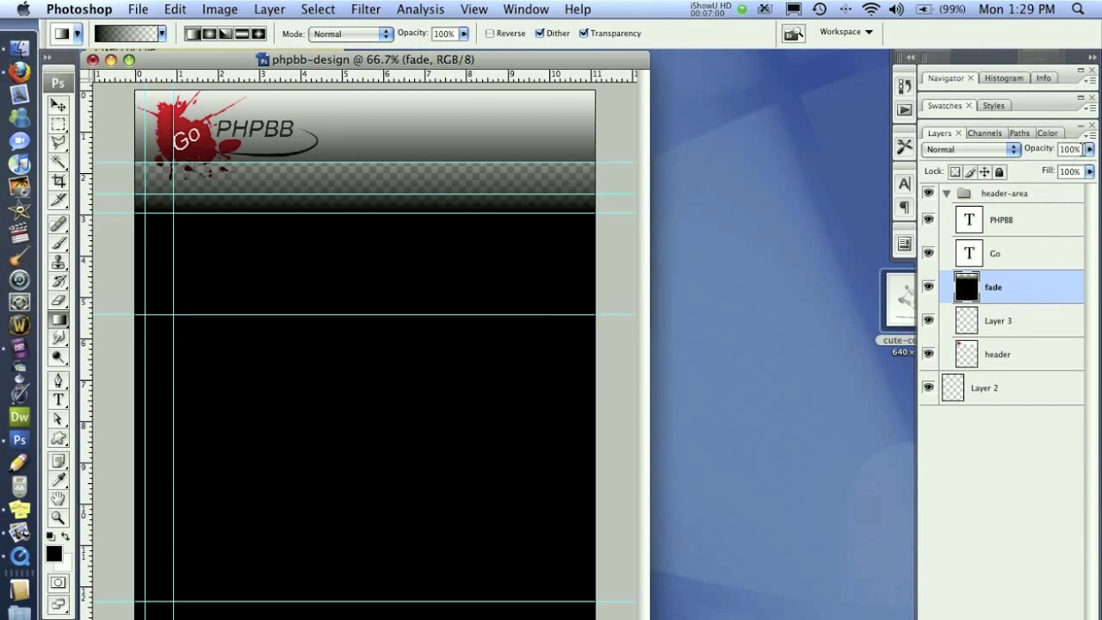
{"action": "left_click", "coordinate": [1087, 150]}
{"action": "left_click_drag", "start_coordinate": [1073, 165], "coordinate": [1040, 283]}
{"action": "left_click", "coordinate": [950, 199]}
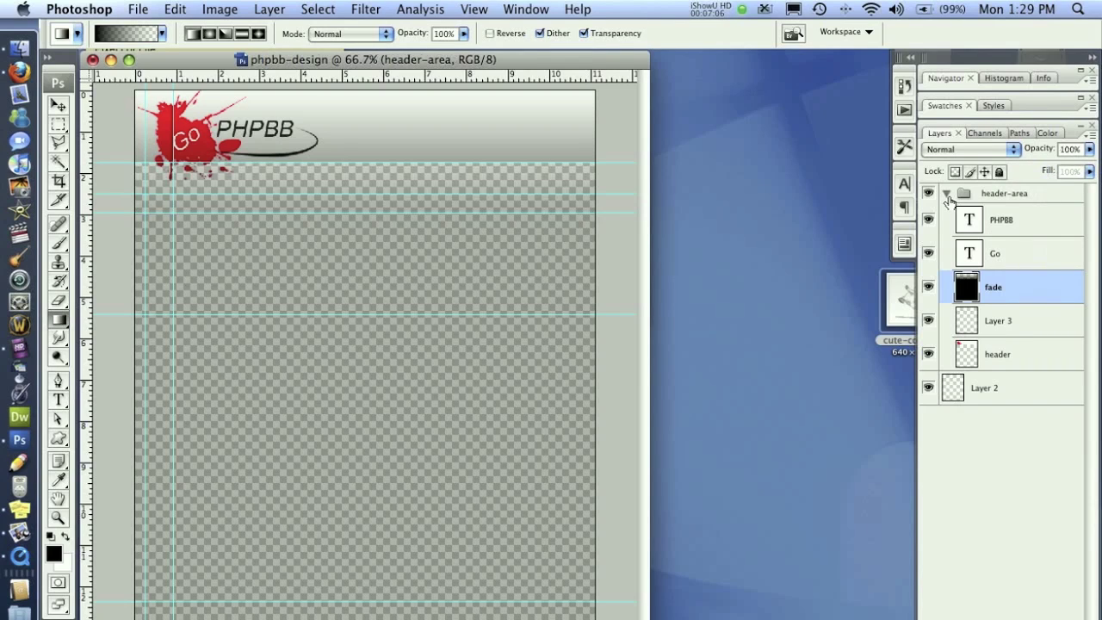
{"action": "left_click", "coordinate": [948, 196]}
- Create a new layer group above Layer 2 named 'post-area'
{"action": "left_click", "coordinate": [1004, 225]}
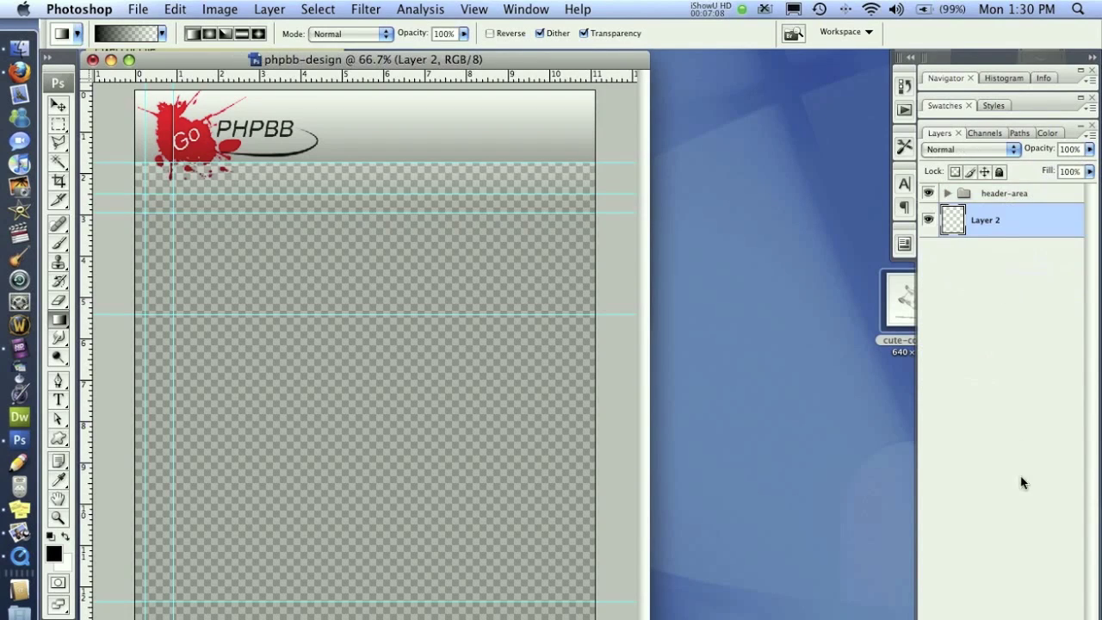
{"action": "left_click", "coordinate": [1033, 616]}
{"action": "double_click", "coordinate": [991, 213]}
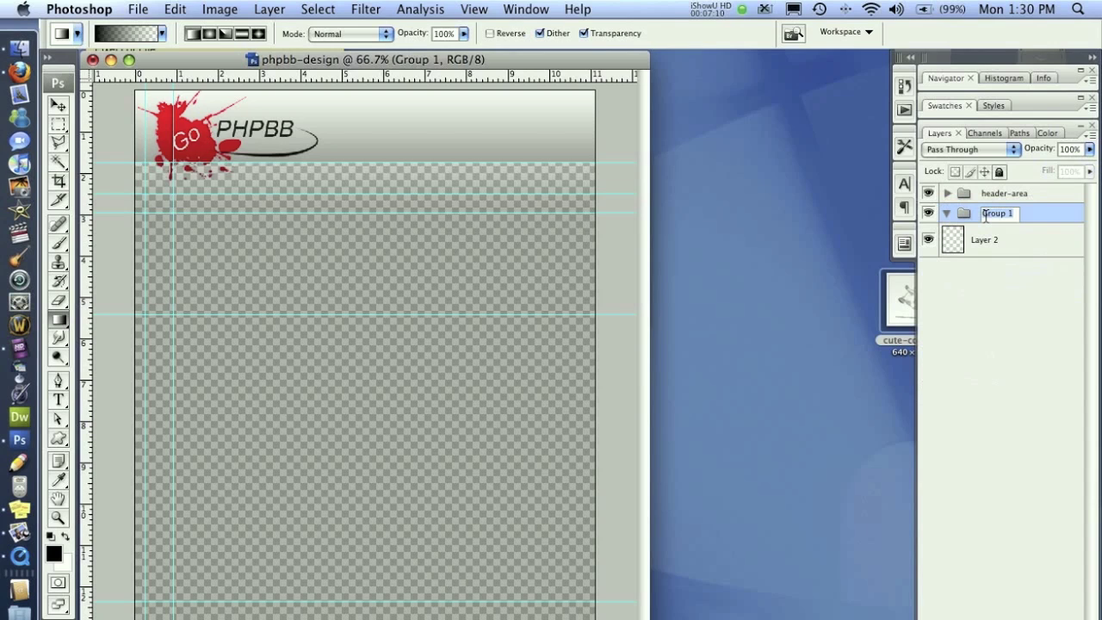
{"action": "type", "text": "post-area"}
{"action": "key", "text": "Return"}
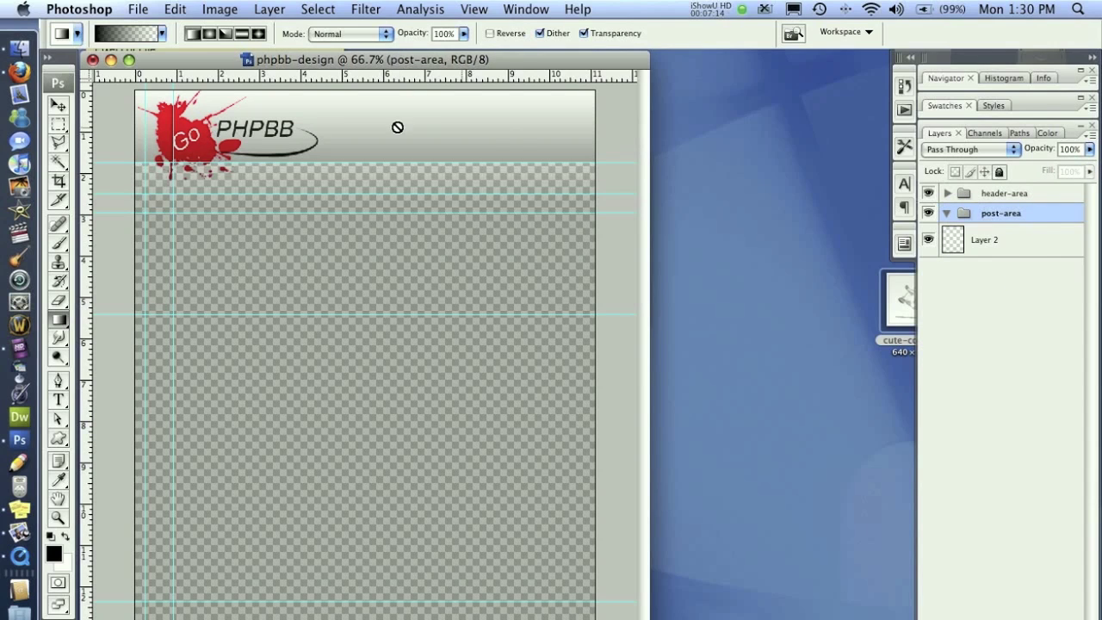
- Draw a Normal-style rectangular selection over the whole post area below the header
{"action": "left_click", "coordinate": [58, 124]}
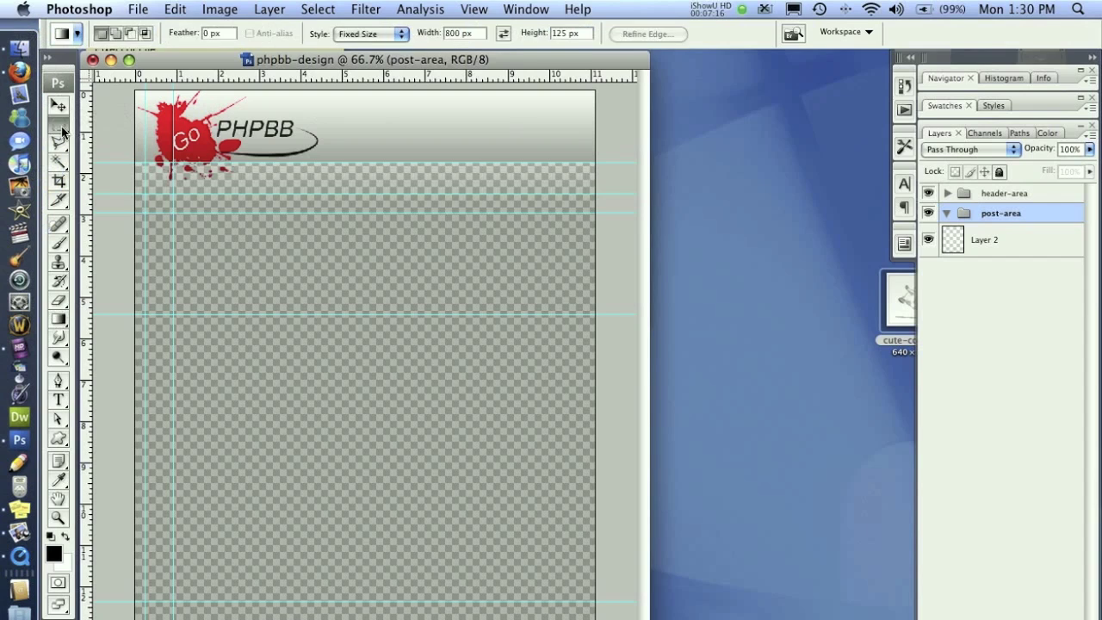
{"action": "left_click", "coordinate": [136, 170]}
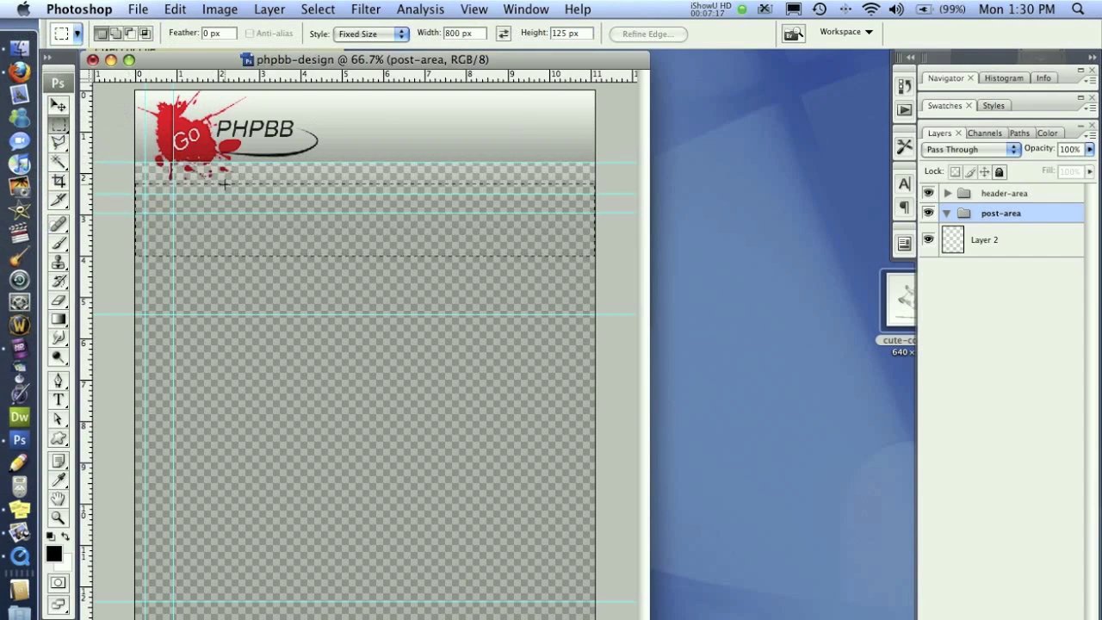
{"action": "left_click", "coordinate": [350, 35]}
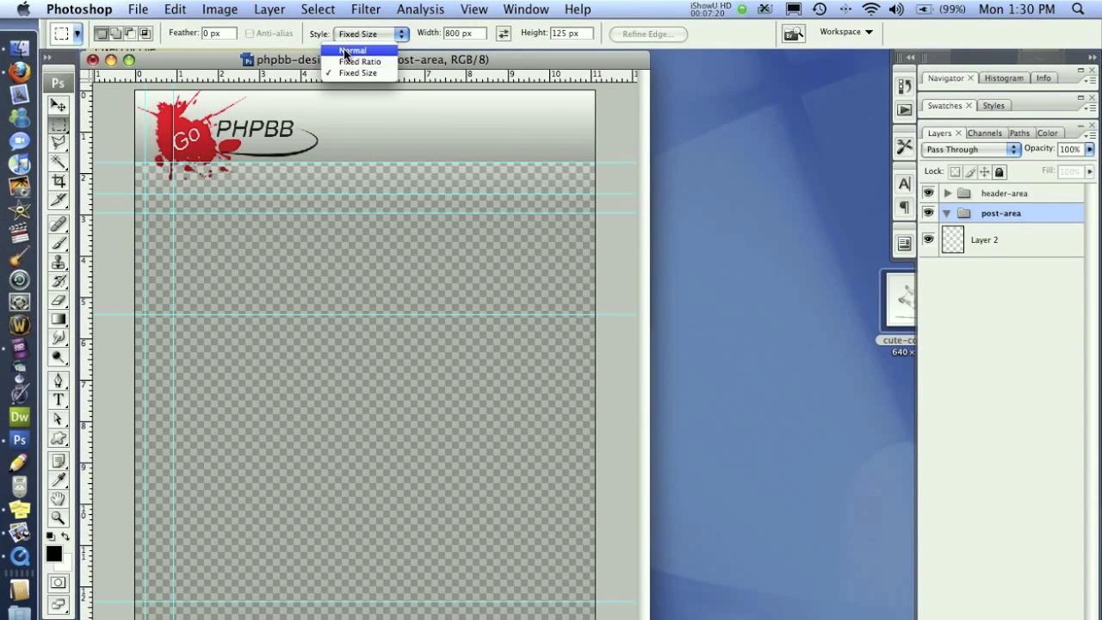
{"action": "left_click", "coordinate": [351, 50]}
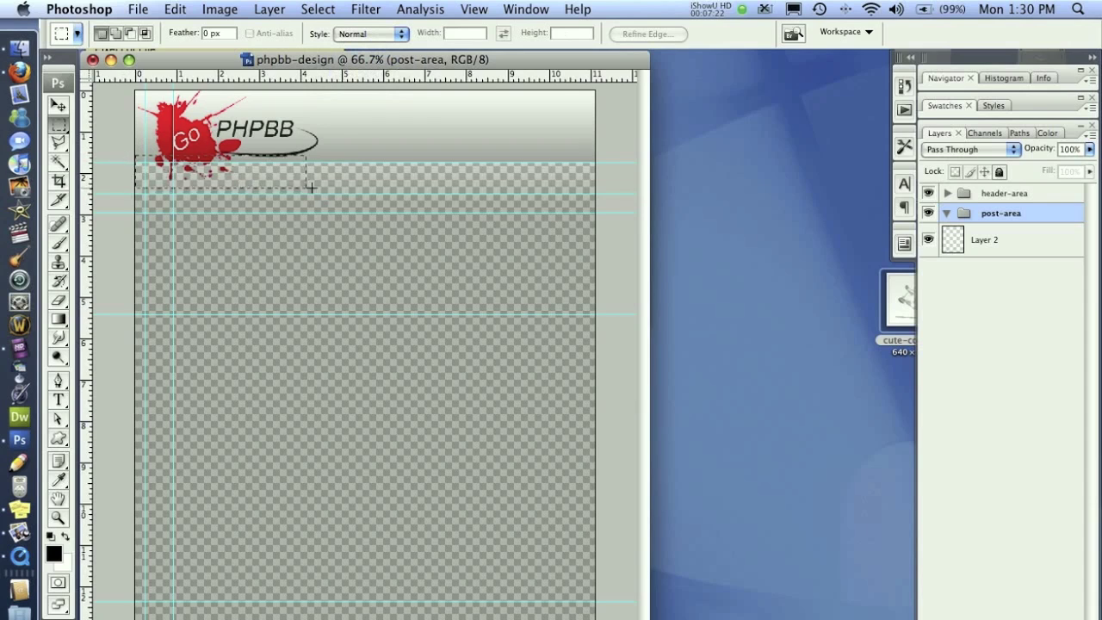
{"action": "left_click_drag", "start_coordinate": [311, 187], "coordinate": [689, 618]}
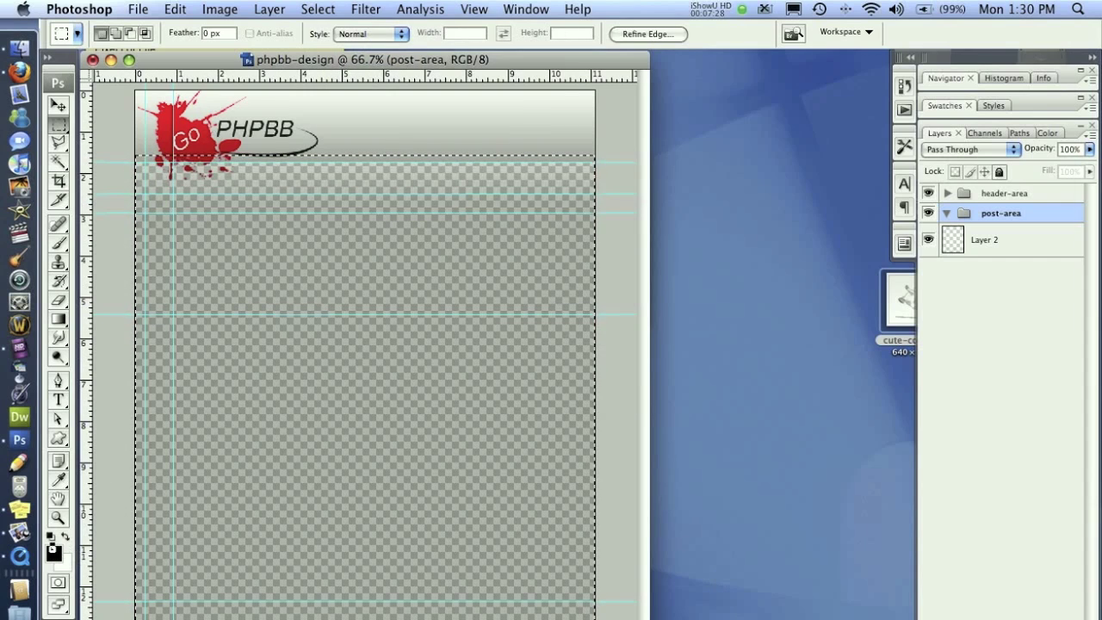
- Set the foreground colour to bright green #9bdc4f
{"action": "left_click", "coordinate": [54, 550]}
{"action": "left_click", "coordinate": [597, 202]}
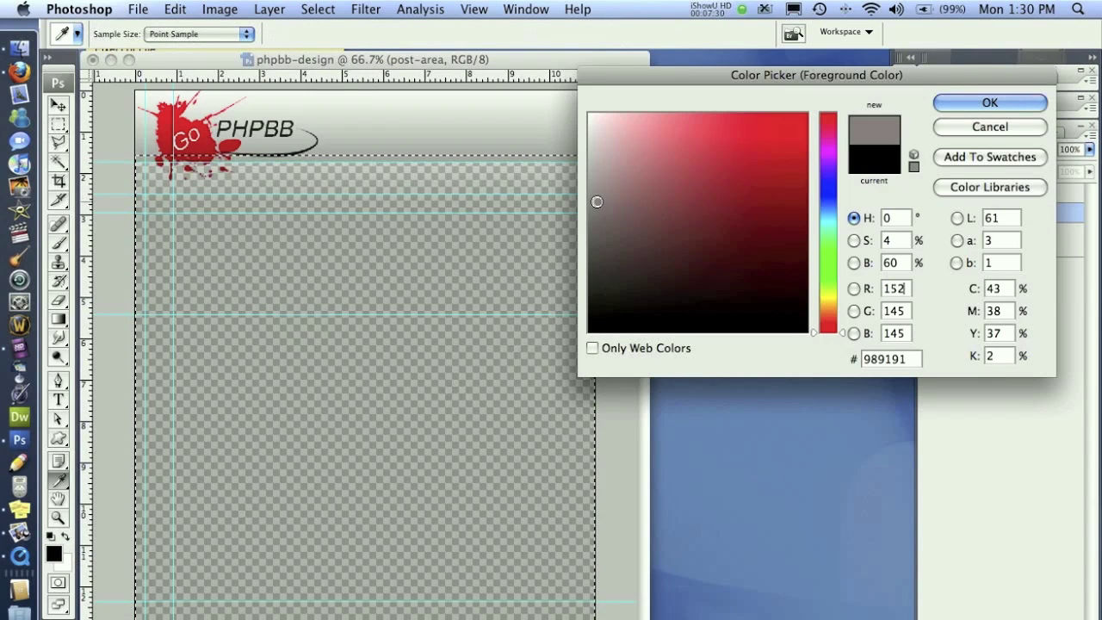
{"action": "left_click_drag", "start_coordinate": [597, 202], "coordinate": [589, 184]}
{"action": "left_click", "coordinate": [822, 269]}
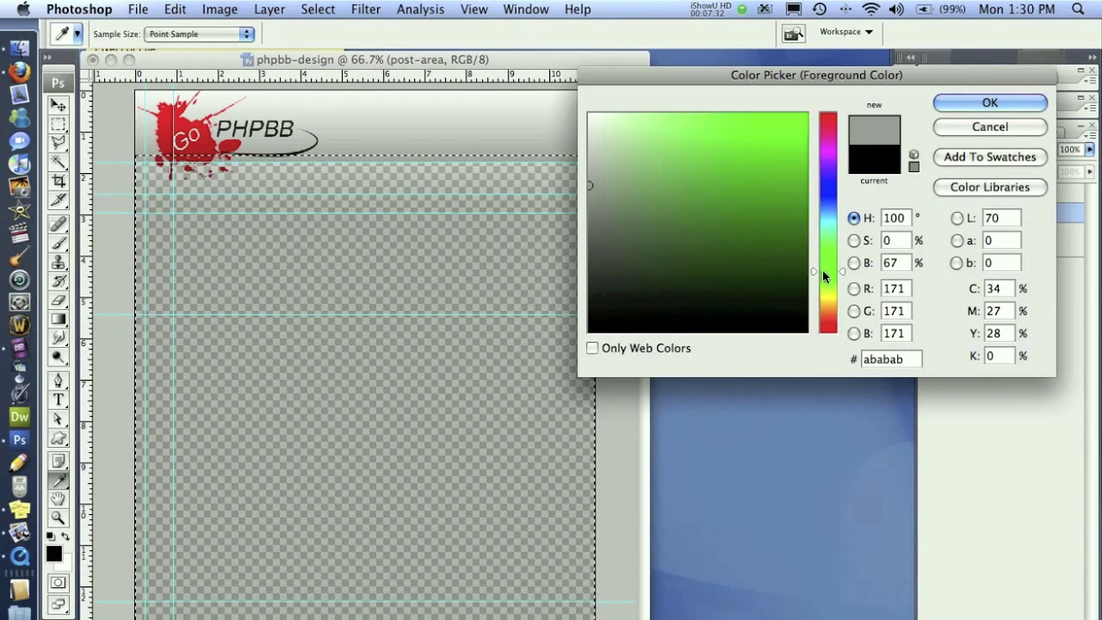
{"action": "left_click_drag", "start_coordinate": [823, 269], "coordinate": [824, 277]}
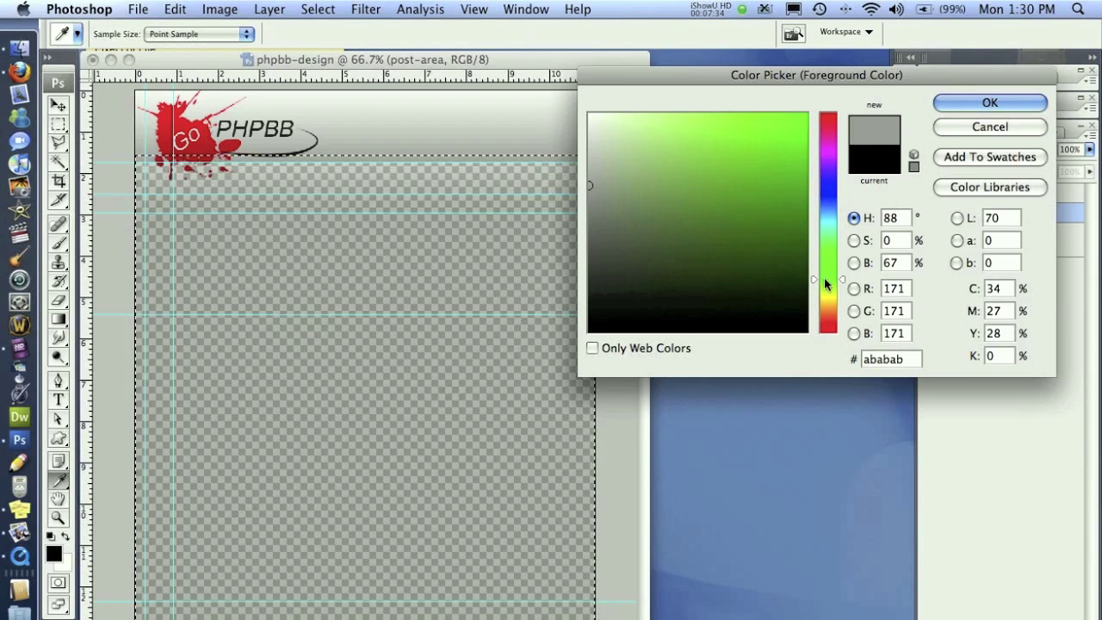
{"action": "mouse_move", "coordinate": [703, 198]}
{"action": "left_mouse_down"}
{"action": "mouse_move", "coordinate": [698, 157]}
{"action": "mouse_move", "coordinate": [729, 143]}
{"action": "left_mouse_up"}
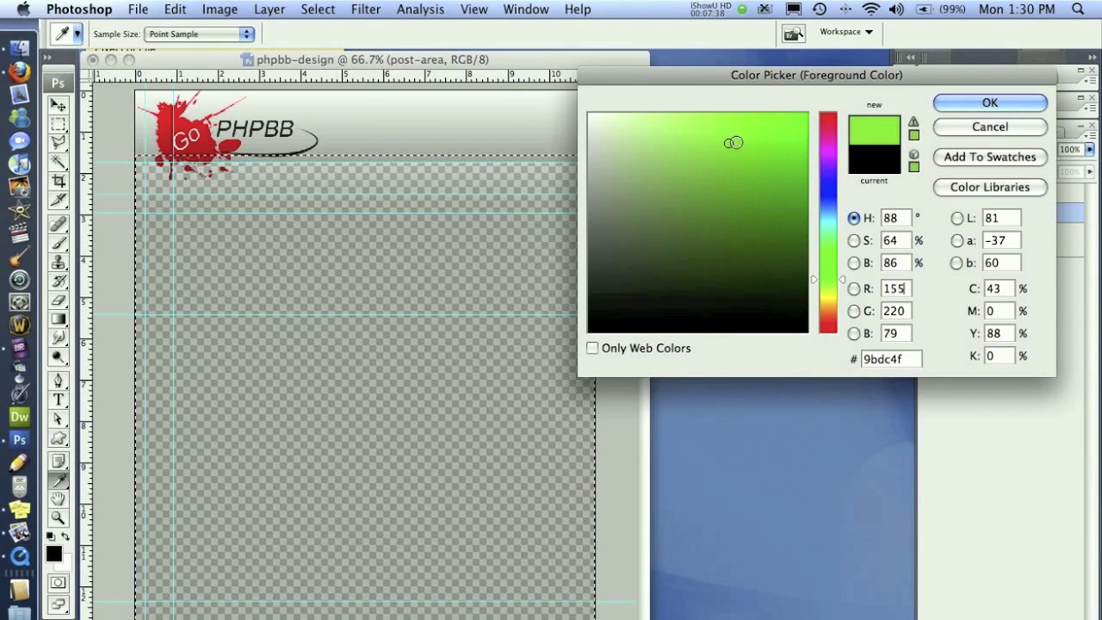
{"action": "left_click", "coordinate": [989, 104]}
- Fill a new Layer 4 inside post-area with green using the Paint Bucket
{"action": "left_click", "coordinate": [58, 318]}
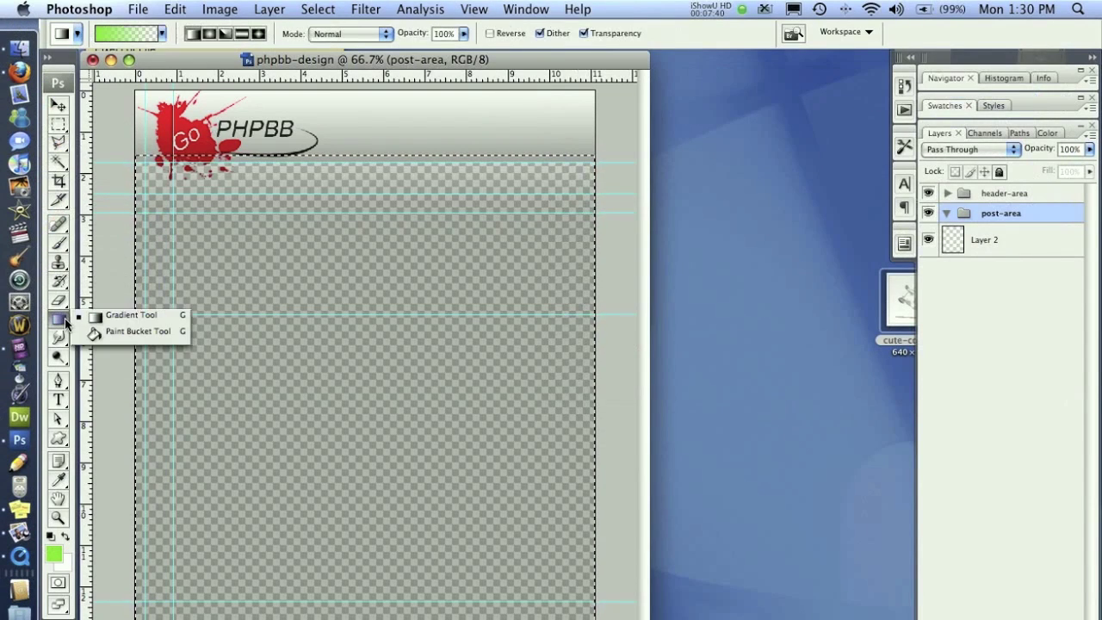
{"action": "left_click", "coordinate": [134, 331]}
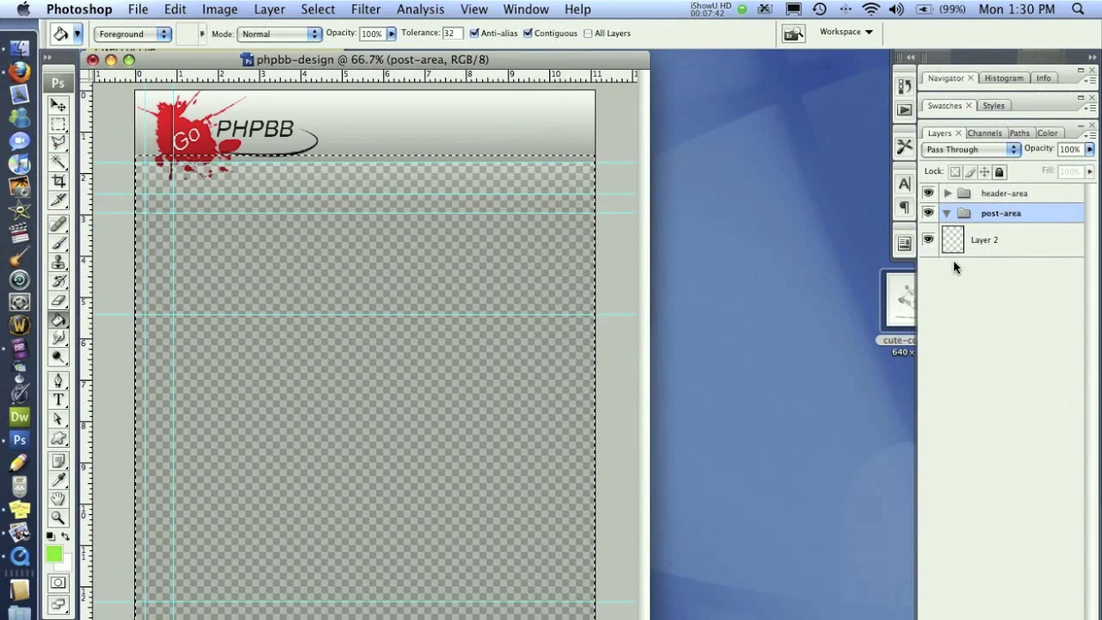
{"action": "left_click", "coordinate": [1007, 268]}
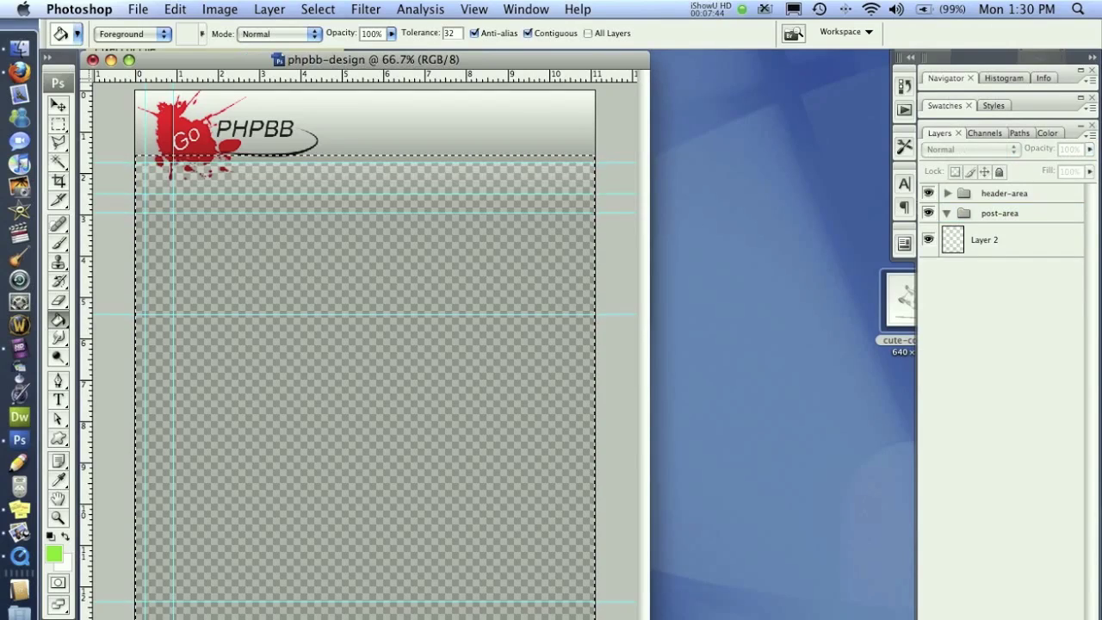
{"action": "key", "text": "super+shift+alt+n"}
{"action": "left_click_drag", "start_coordinate": [997, 196], "coordinate": [999, 248]}
{"action": "left_click", "coordinate": [473, 249]}
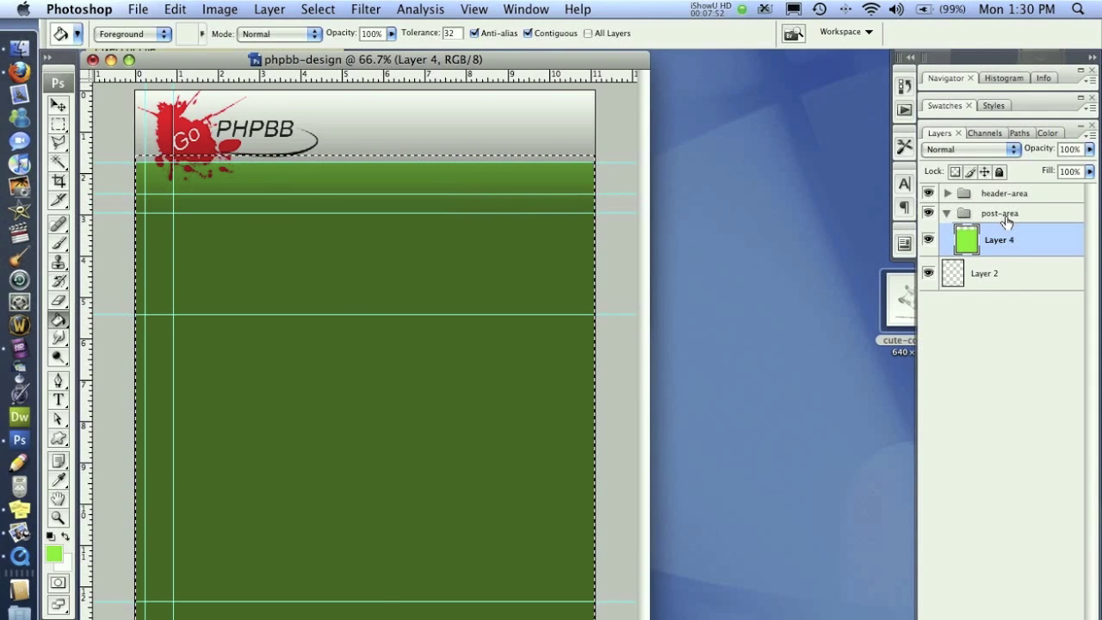
- Apply Hue/Saturation with Hue -33, Saturation -55, Lightness +10 to turn Layer 4 olive
{"action": "left_click", "coordinate": [220, 8]}
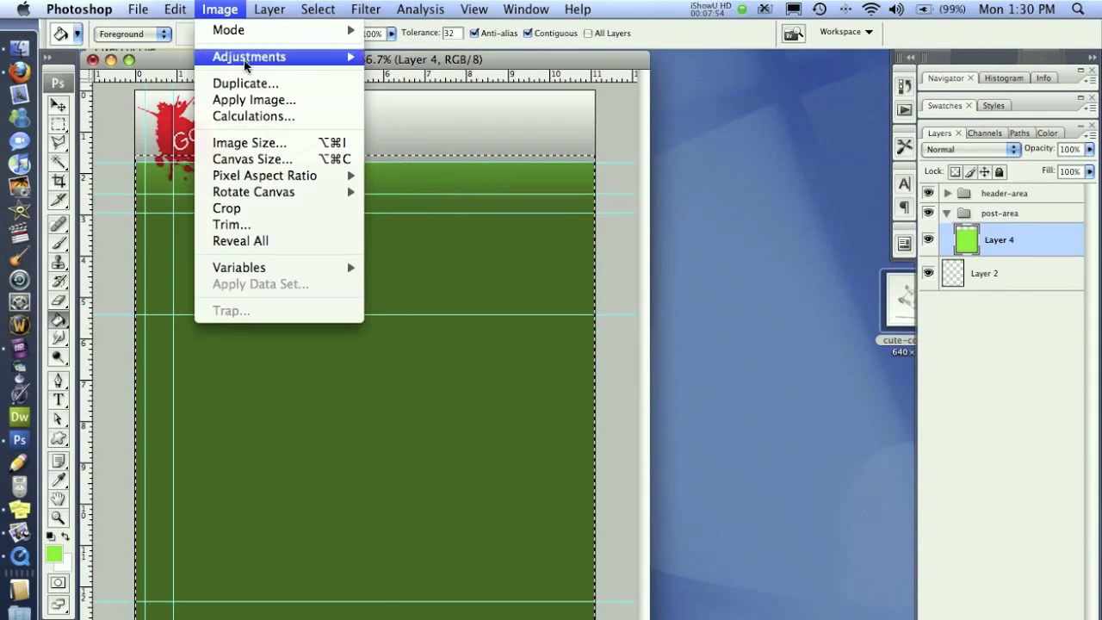
{"action": "mouse_move", "coordinate": [279, 54]}
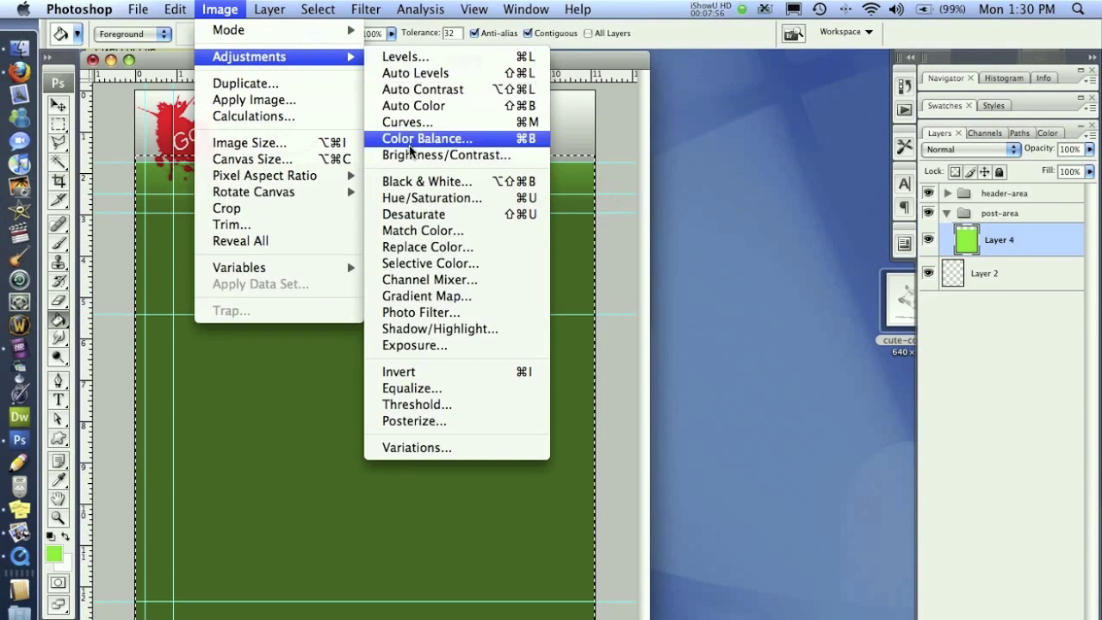
{"action": "left_click", "coordinate": [434, 197]}
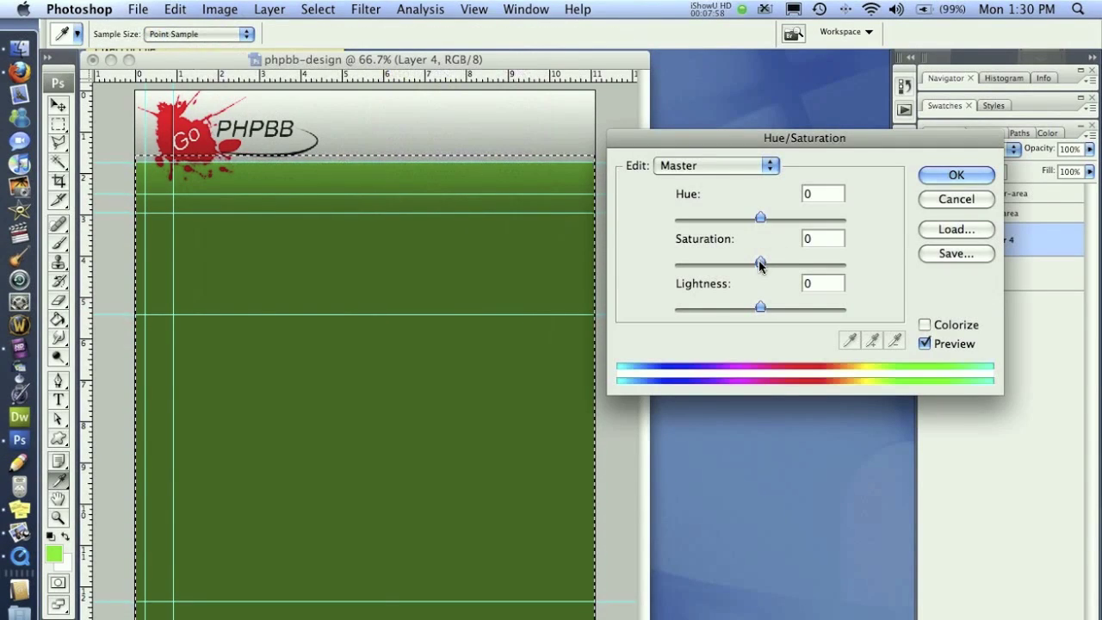
{"action": "left_click_drag", "start_coordinate": [760, 263], "coordinate": [713, 264]}
{"action": "left_click_drag", "start_coordinate": [760, 308], "coordinate": [769, 309]}
{"action": "left_click_drag", "start_coordinate": [760, 217], "coordinate": [733, 221]}
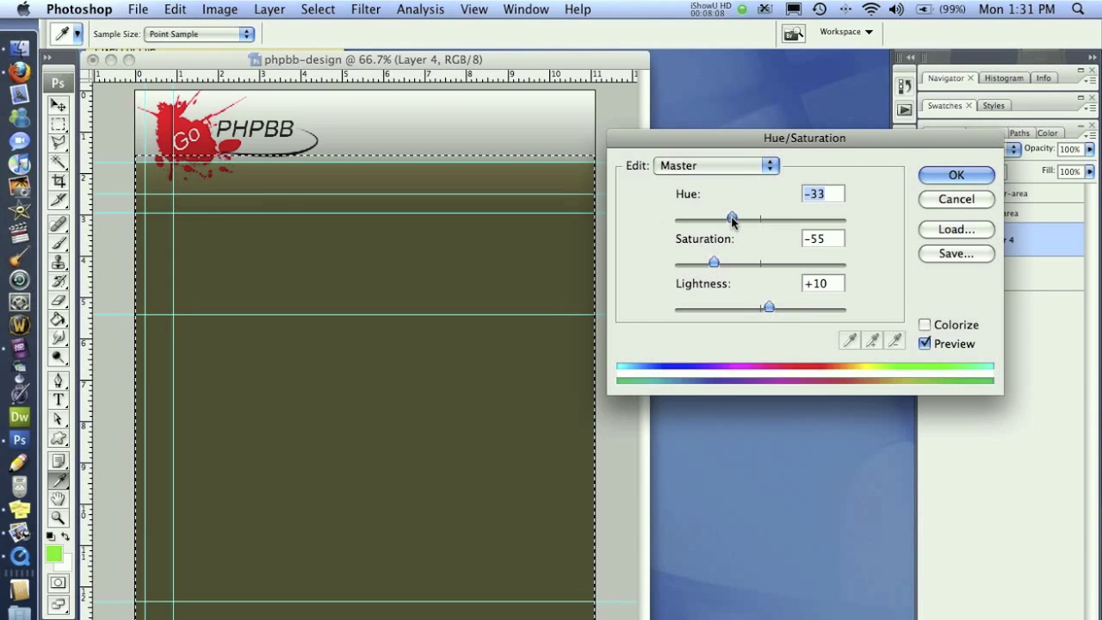
{"action": "left_click", "coordinate": [956, 175]}
{"action": "key", "text": "g"}
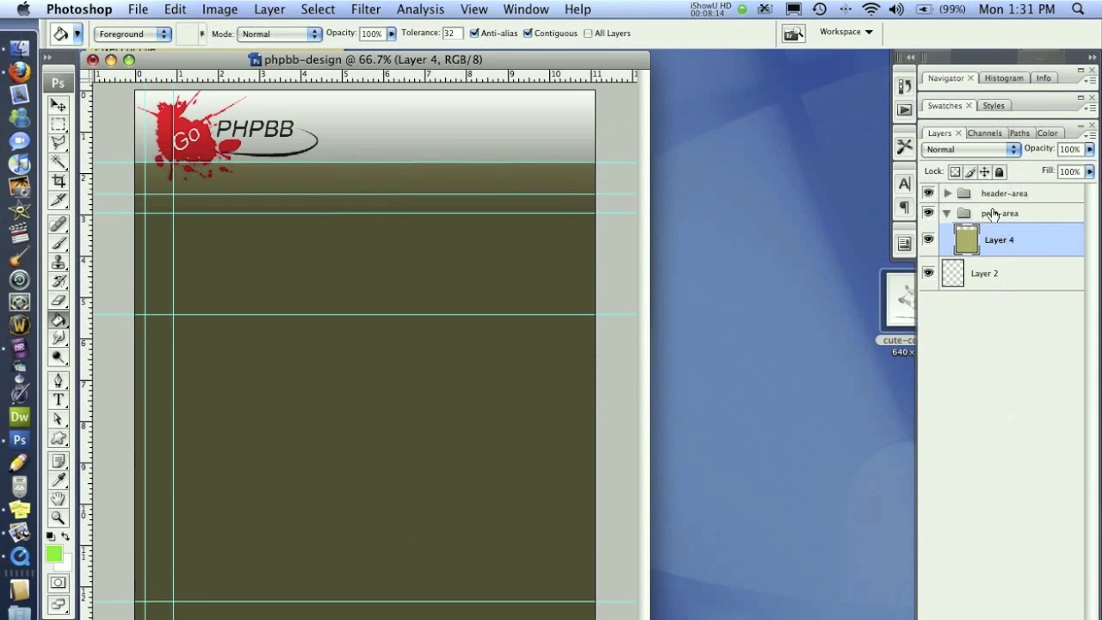
- Select the area below the header on the fade layer, clear it, then undo
{"action": "left_click", "coordinate": [945, 211]}
{"action": "left_click", "coordinate": [948, 193]}
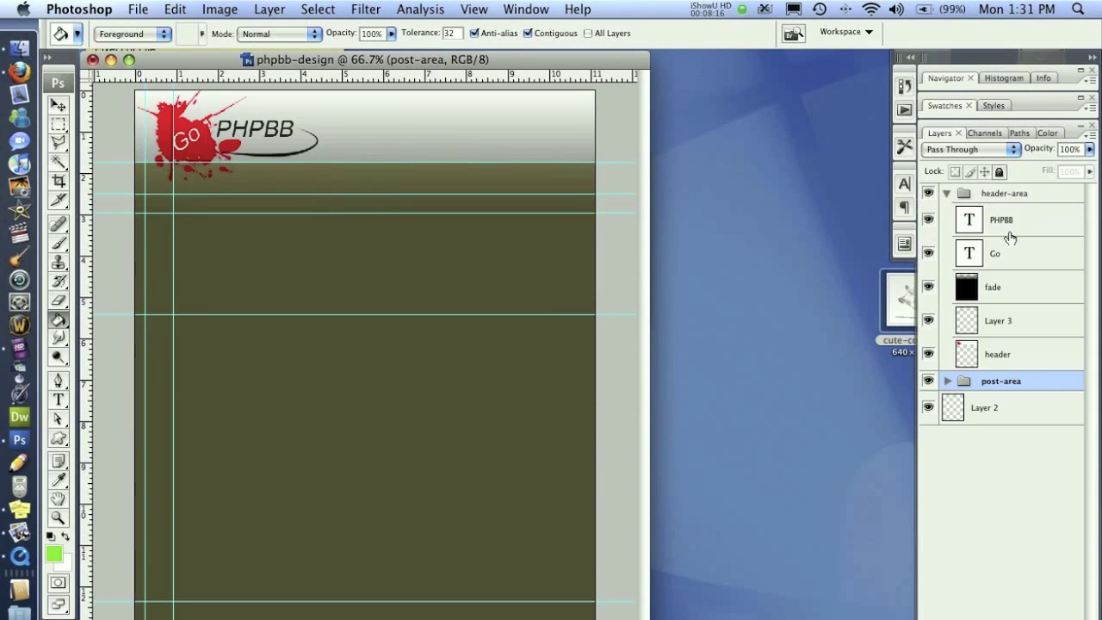
{"action": "left_click", "coordinate": [982, 291]}
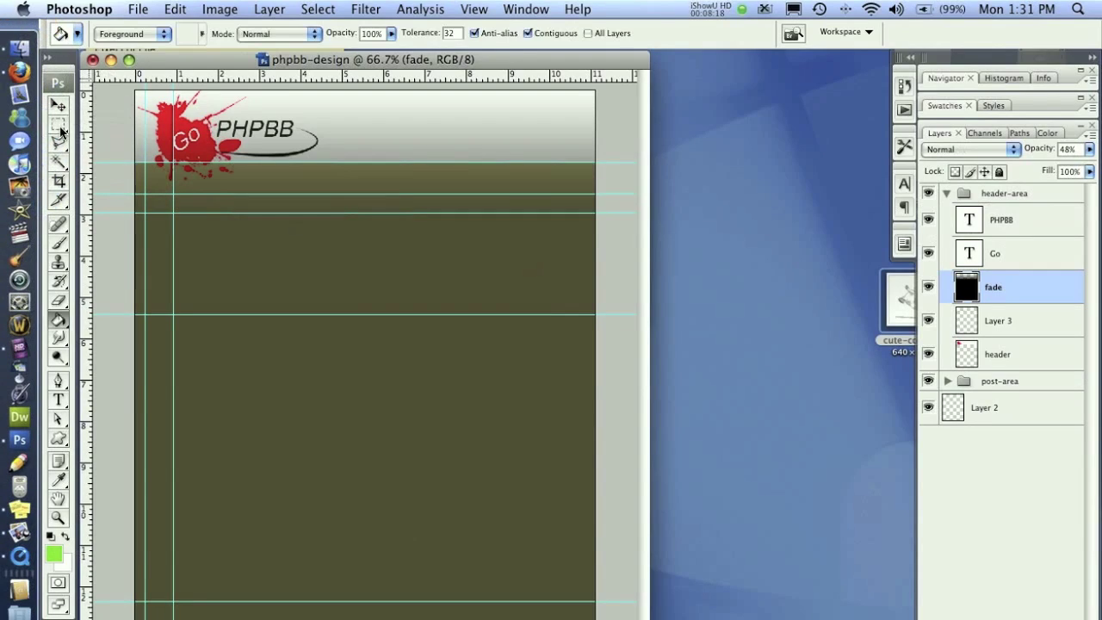
{"action": "left_click", "coordinate": [58, 124]}
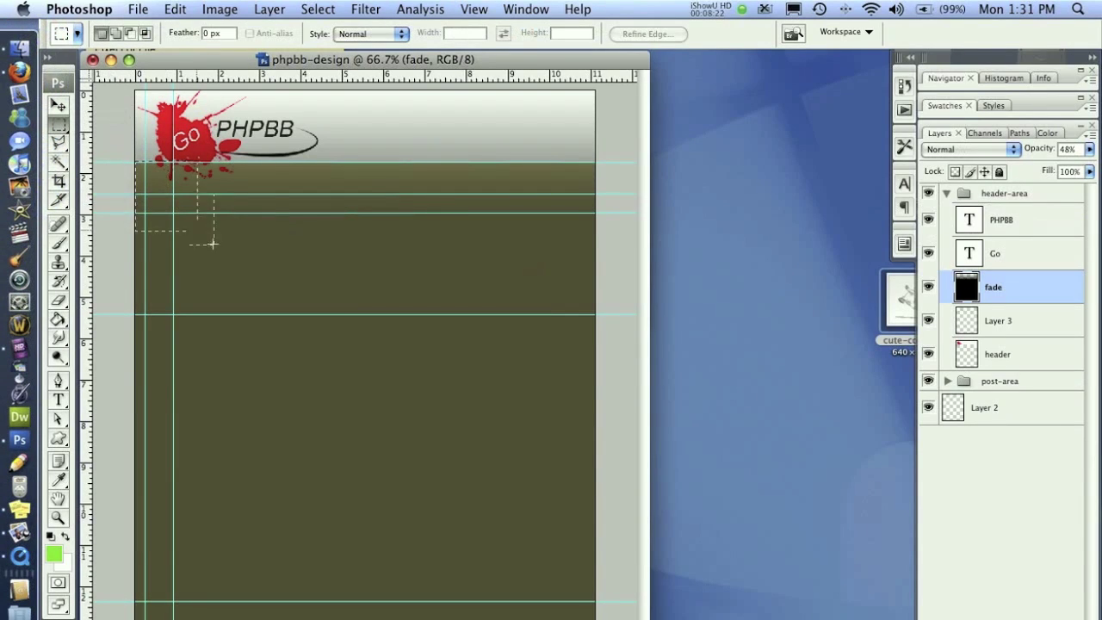
{"action": "left_click_drag", "start_coordinate": [213, 244], "coordinate": [603, 617]}
{"action": "key", "text": "Delete"}
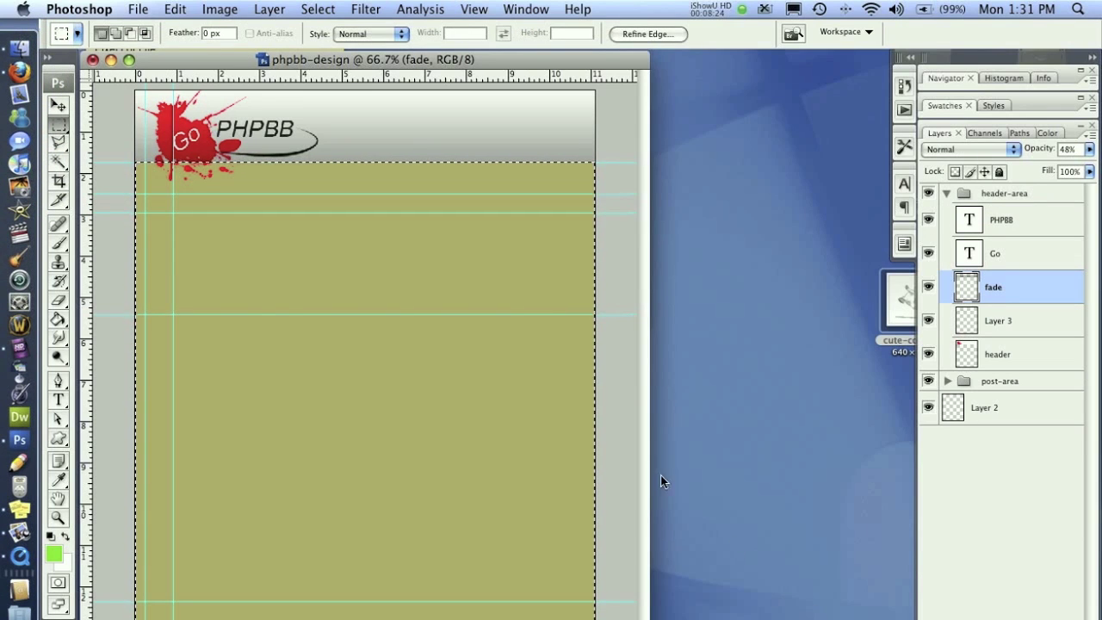
{"action": "key", "text": "super+BackSpace"}
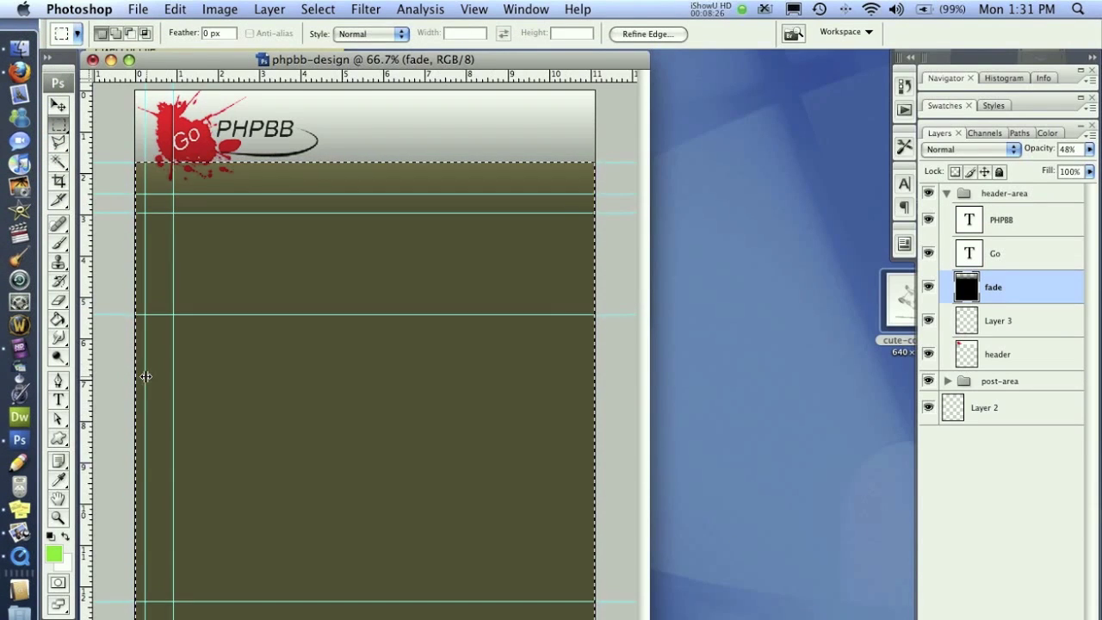
- Sample the dark olive as foreground, clear the fade layer below the header, and deselect
{"action": "left_click", "coordinate": [58, 479]}
{"action": "left_click", "coordinate": [159, 469]}
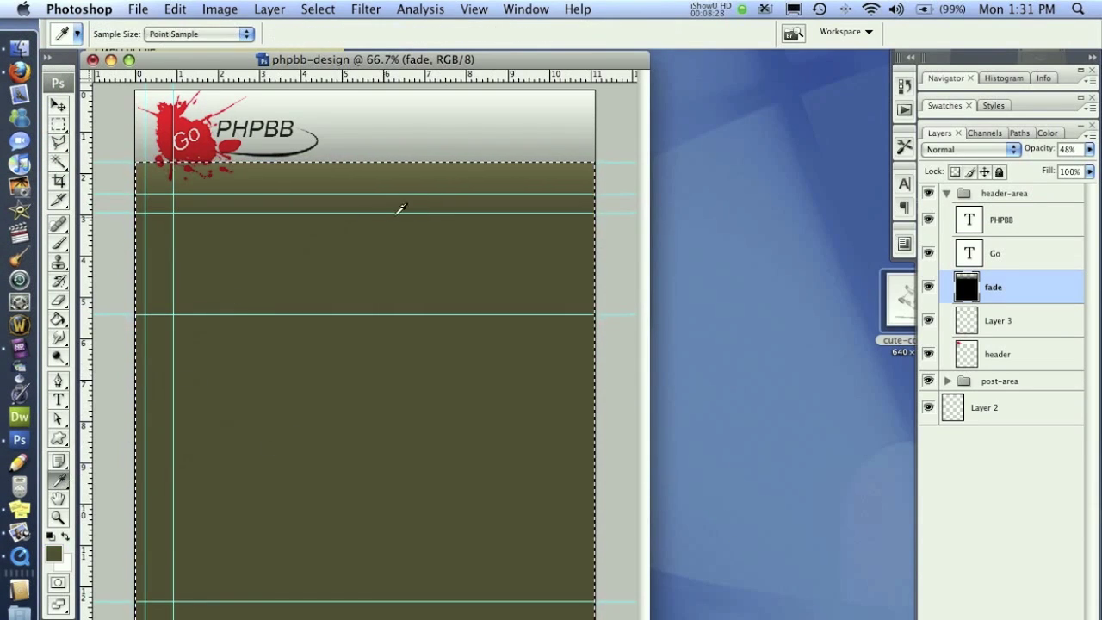
{"action": "key", "text": "Delete"}
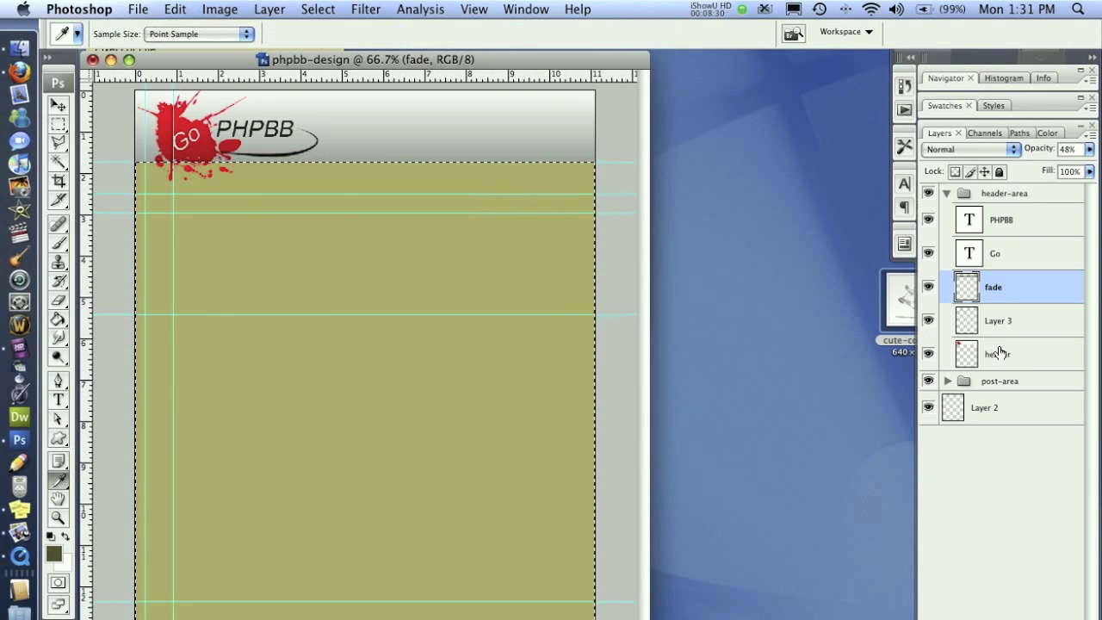
{"action": "key", "text": "super+d"}
- Fill Layer 4 in post-area with the sampled dark olive
{"action": "left_click", "coordinate": [946, 380]}
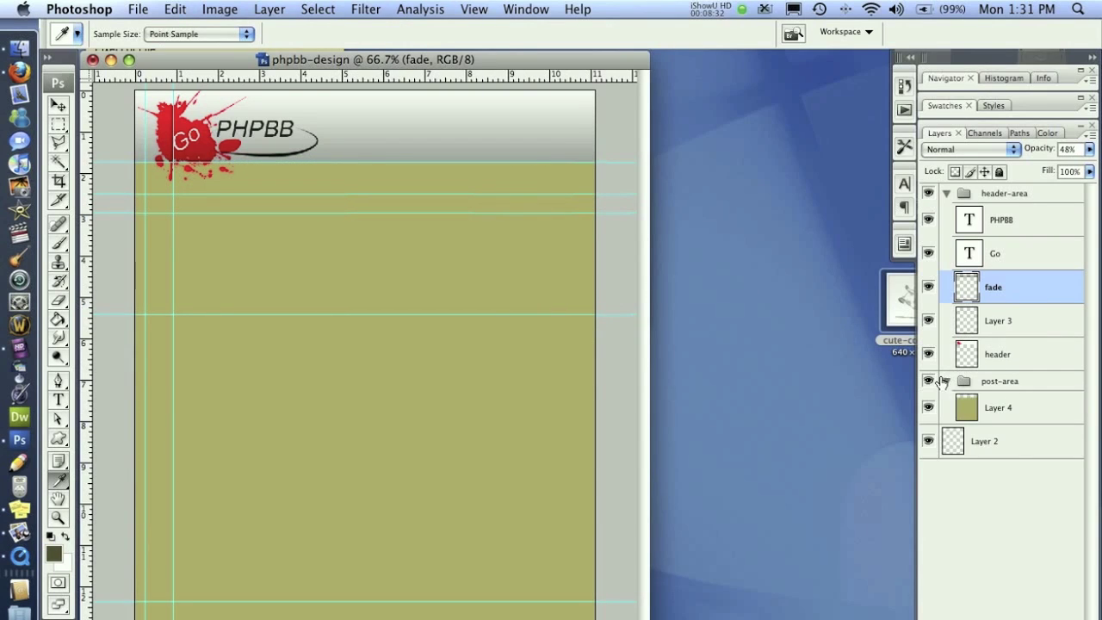
{"action": "left_click", "coordinate": [1002, 411]}
{"action": "left_click", "coordinate": [58, 320]}
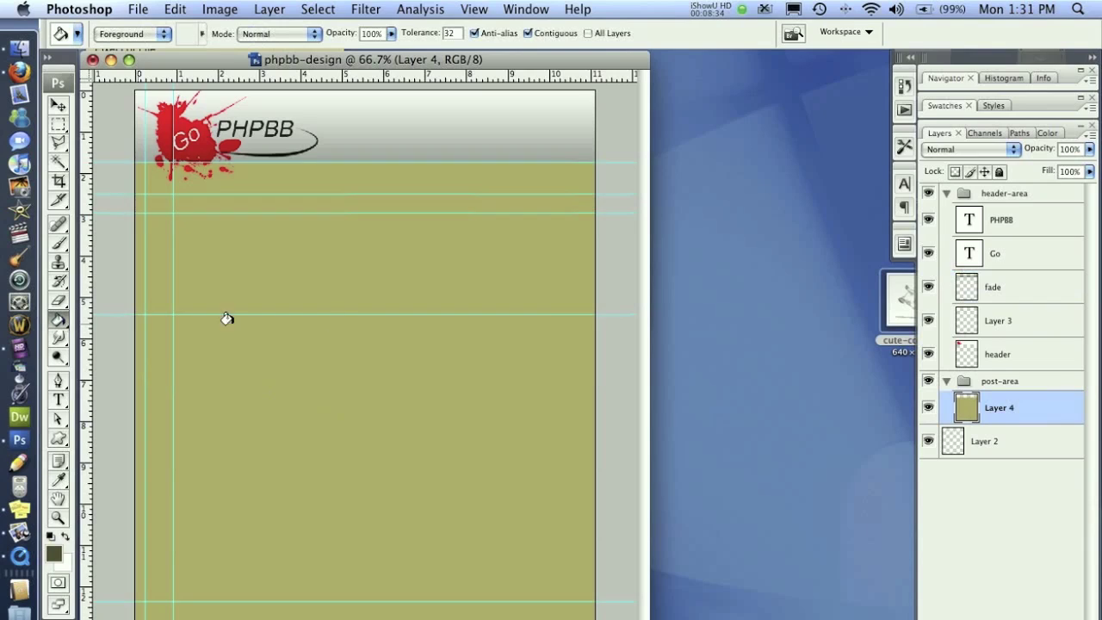
{"action": "left_click", "coordinate": [226, 320]}
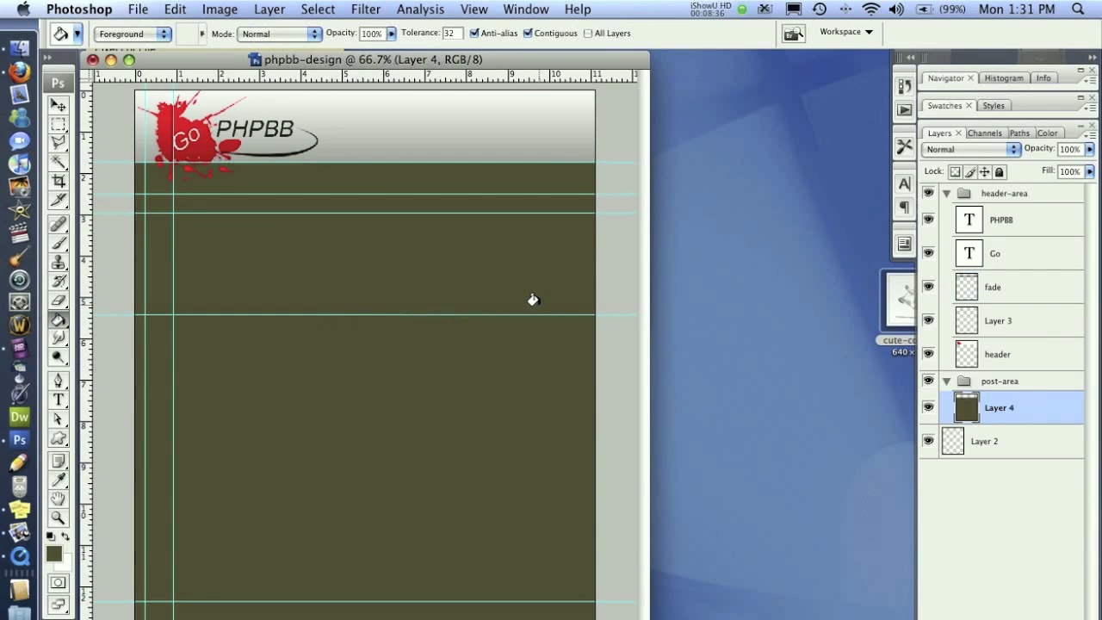